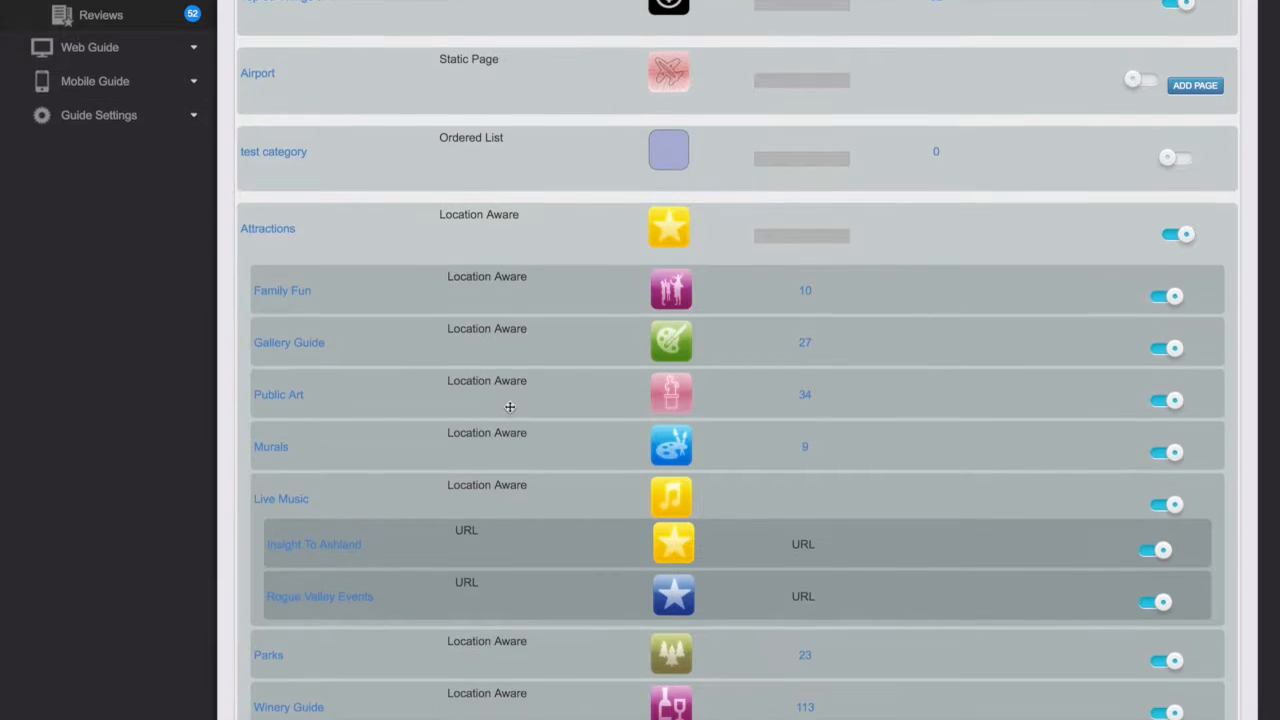
Examine the list of guide categories and subcategories with their types, icons, listings and display settings, from Attractions through Outdoor Guide.
scroll(509, 407, "down", 9)
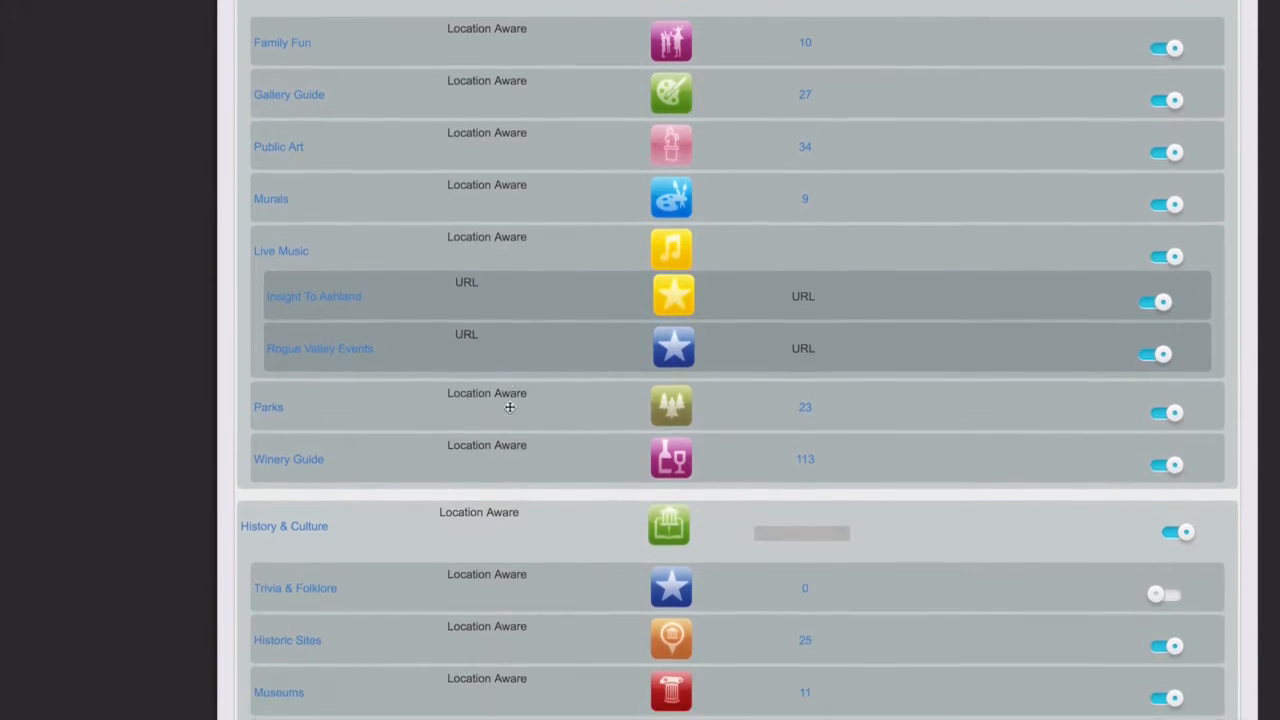
scroll(509, 407, "down", 5)
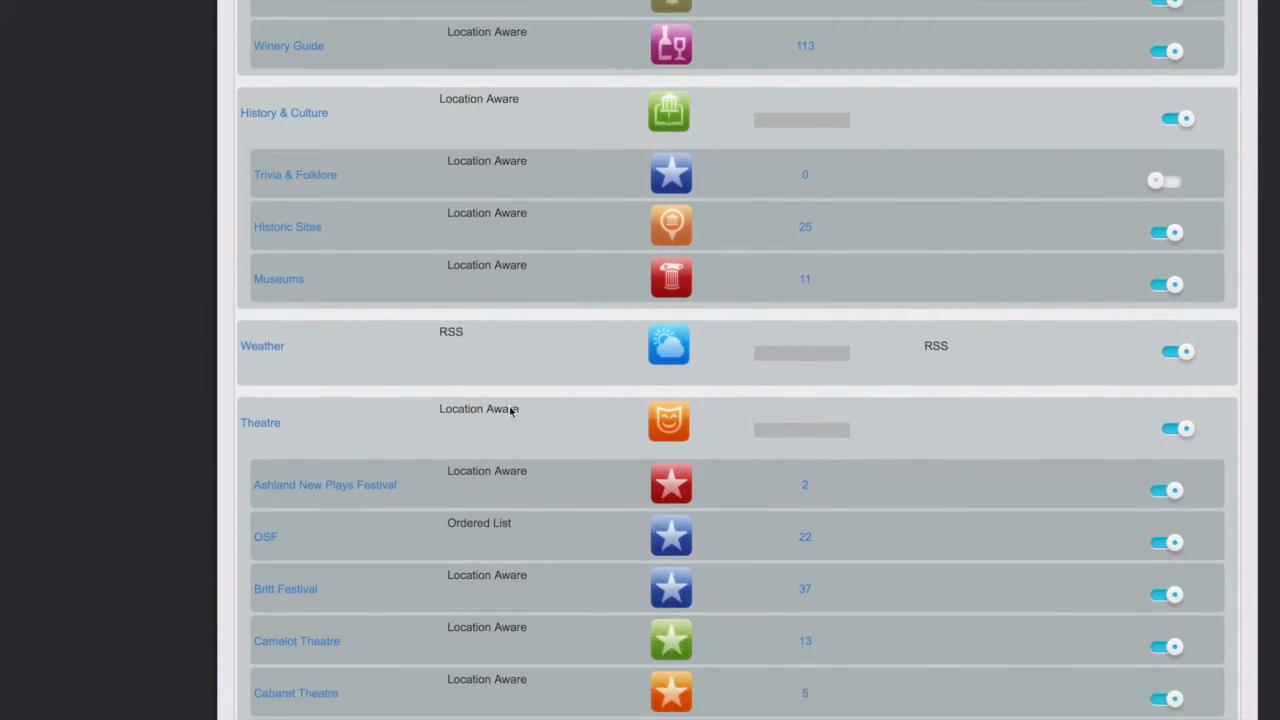
scroll(509, 407, "down", 12)
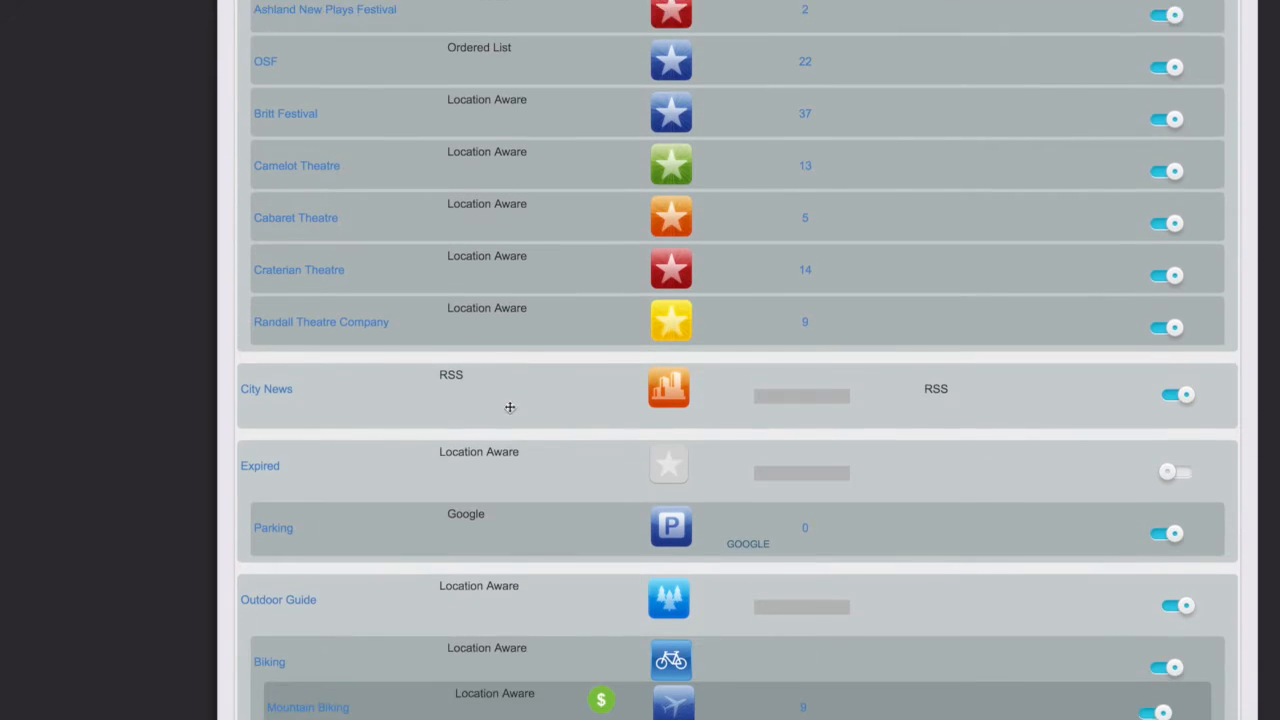
scroll(509, 406, "down", 1)
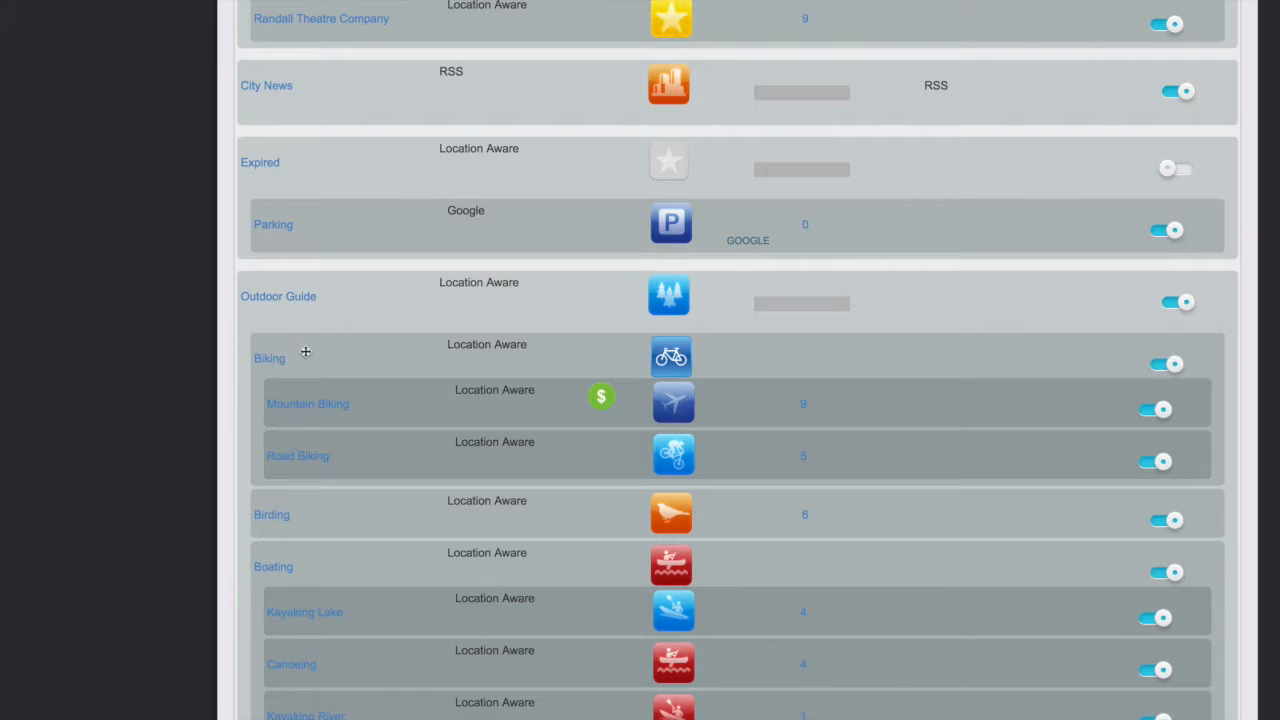
mouse_move(373, 456)
left_mouse_down()
mouse_move(369, 360)
mouse_move(371, 463)
left_mouse_up()
scroll(470, 469, "down", 1)
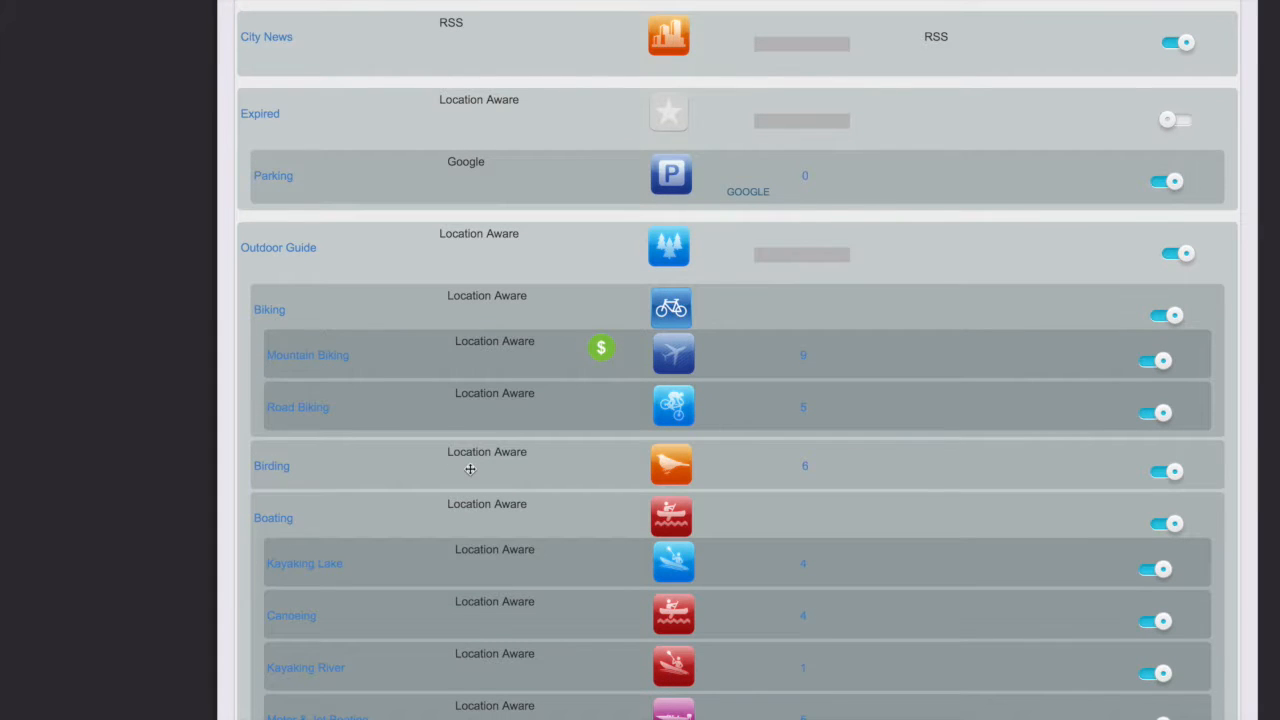
scroll(470, 469, "down", 1)
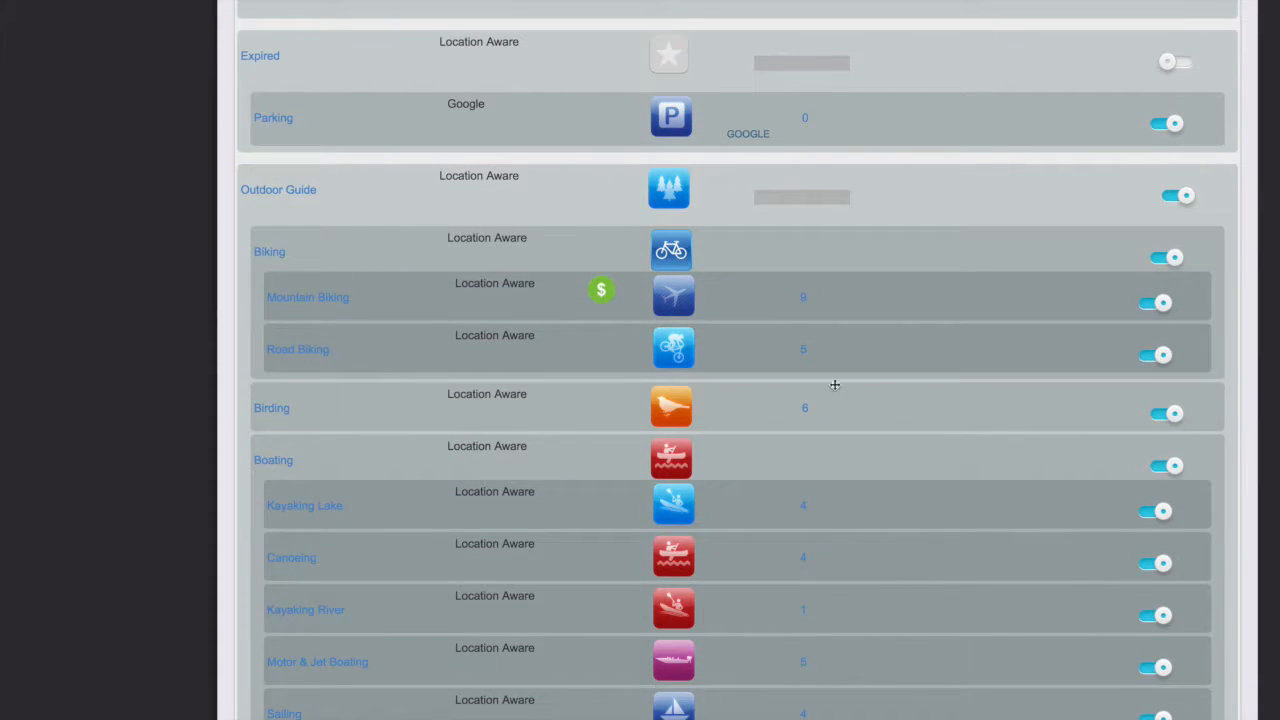
scroll(765, 314, "up", 4)
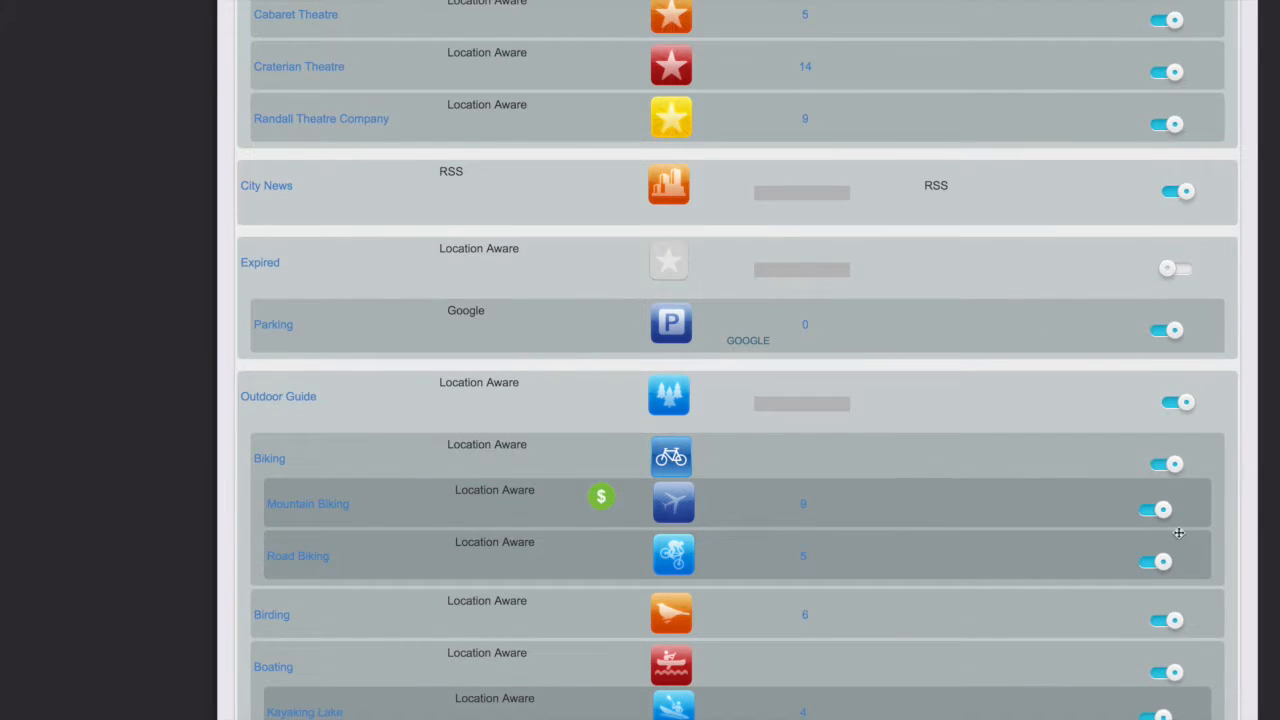
left_click(1147, 511)
left_click(1148, 511)
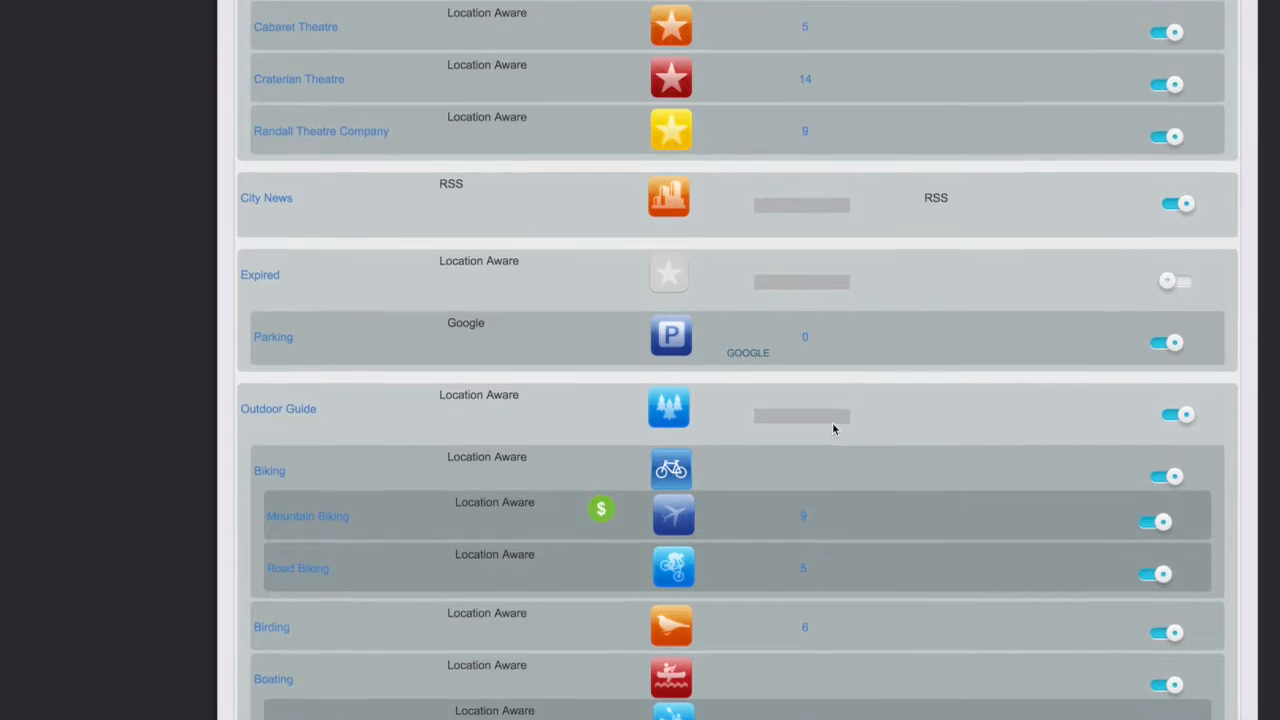
scroll(833, 428, "down", 15)
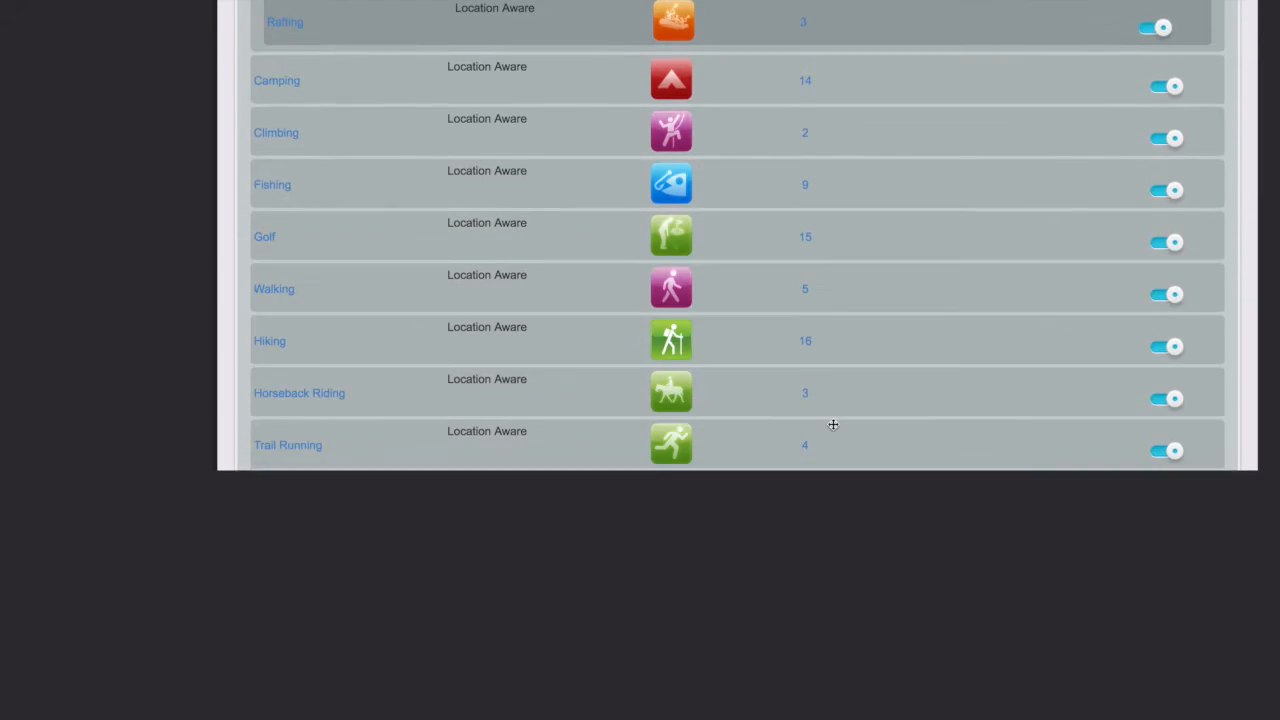
scroll(833, 424, "up", 20)
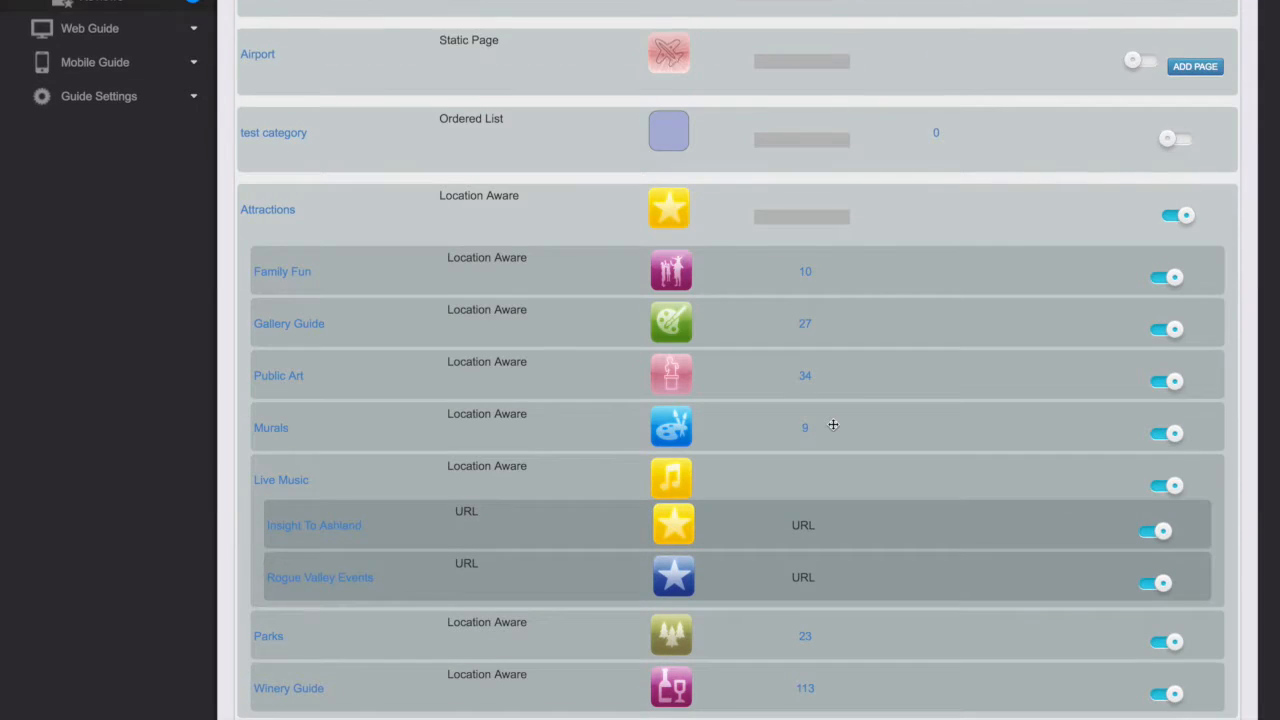
scroll(833, 424, "up", 5)
scroll(833, 424, "up", 1)
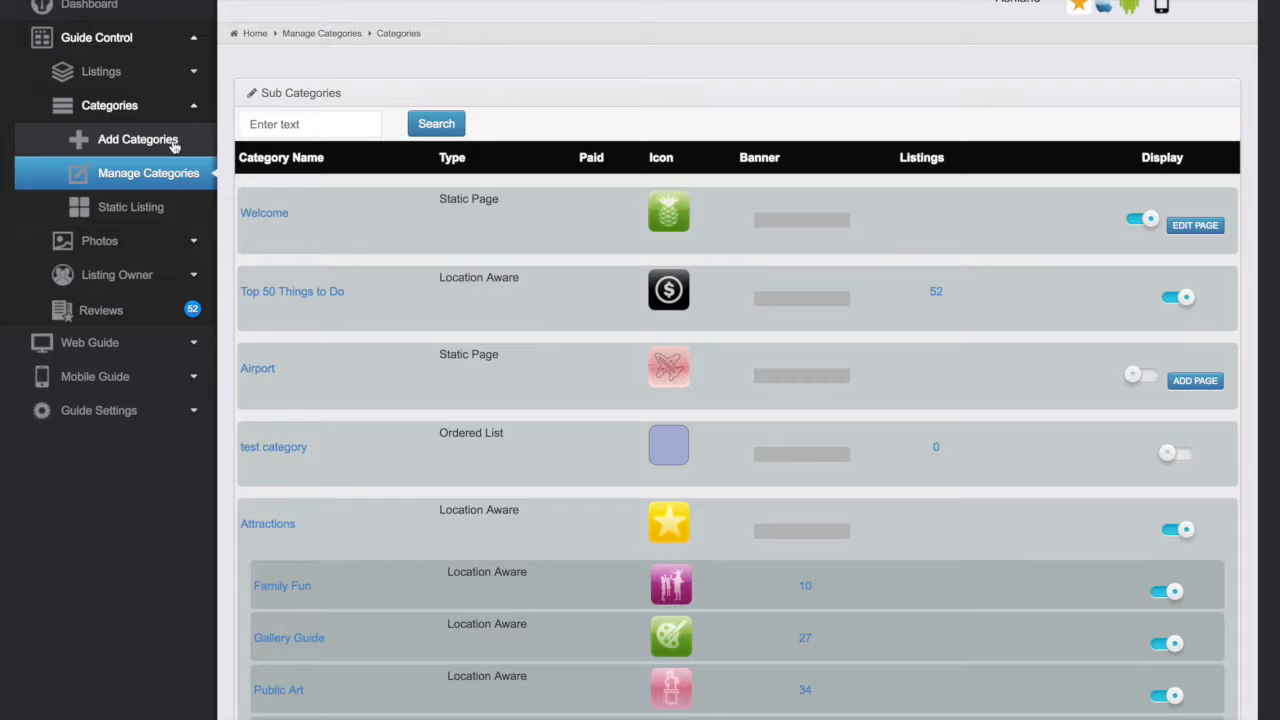
Start a new main category named "Category Name" and leave its parent category as NONE.
left_click(137, 140)
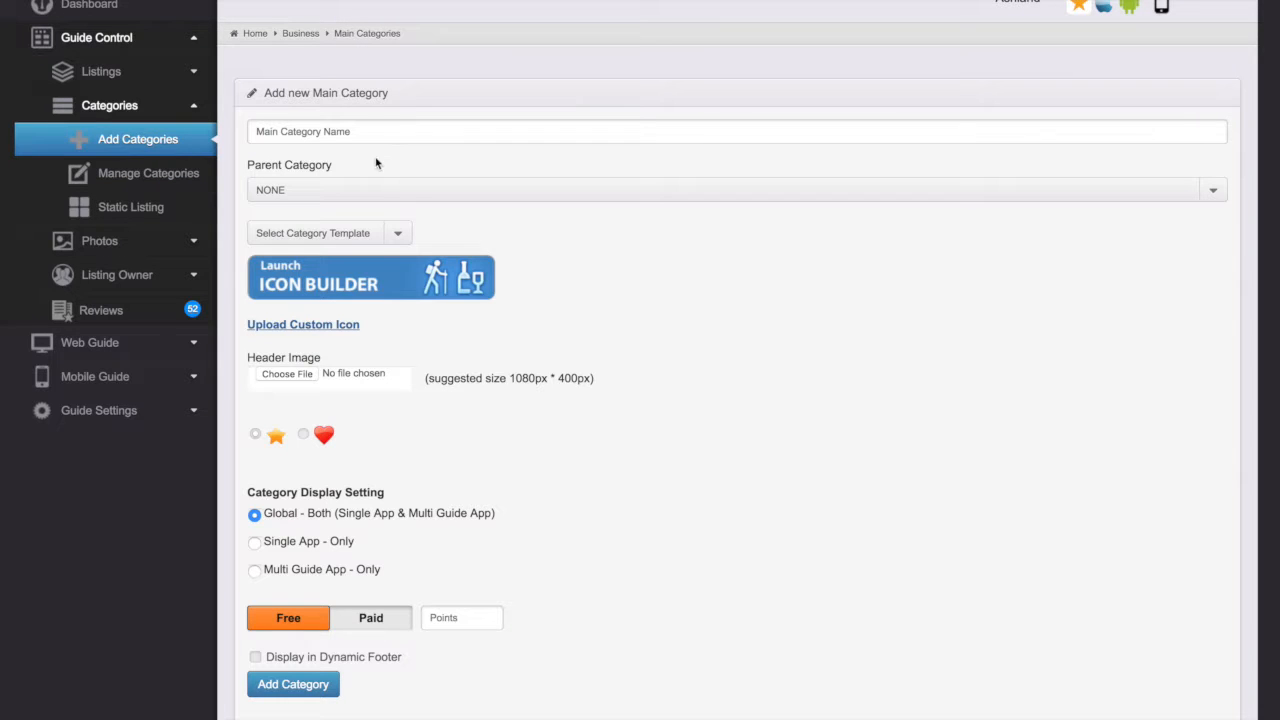
left_click(341, 141)
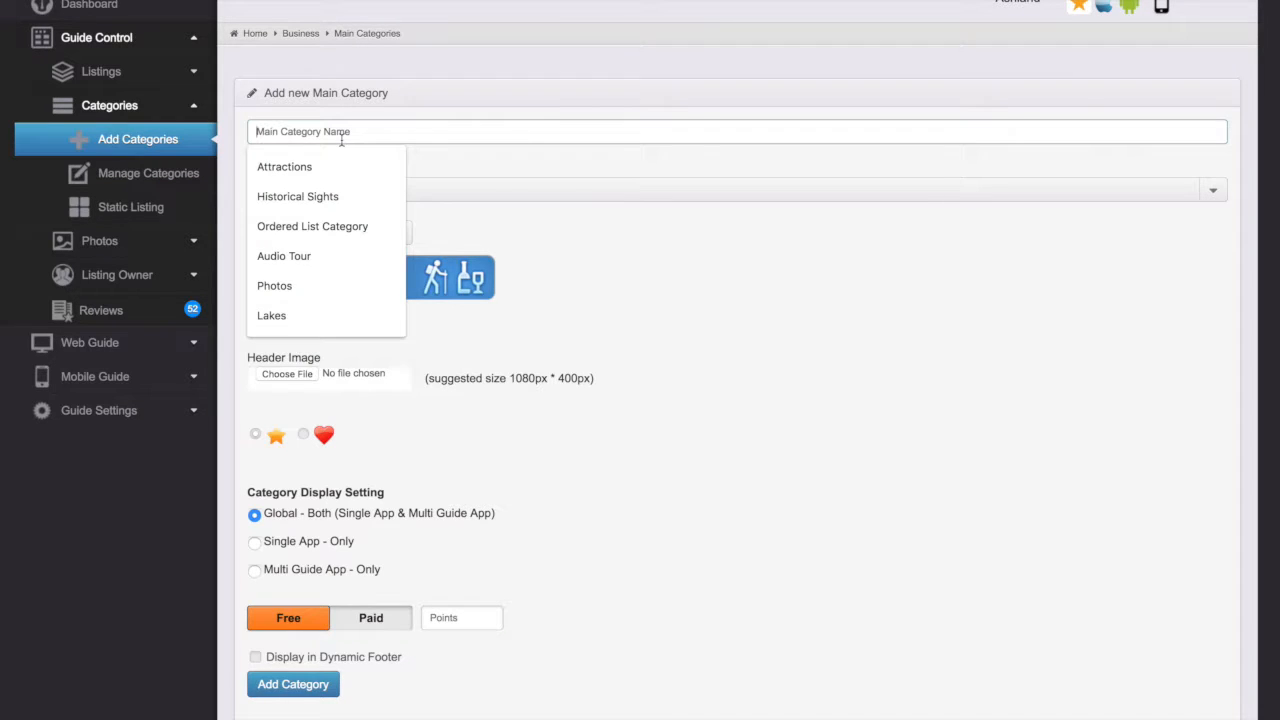
type("Category name")
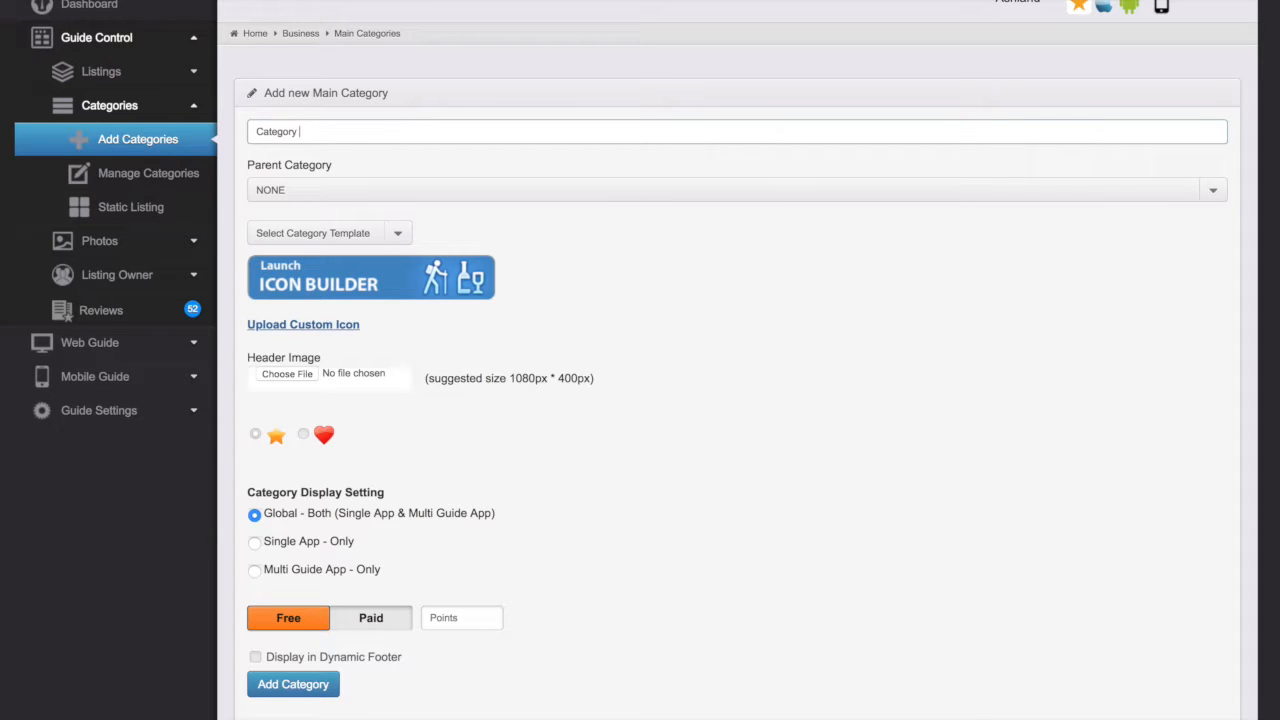
key("BackSpace")
key("BackSpace")
key("BackSpace")
key("BackSpace")
type("Name")
left_click(328, 195)
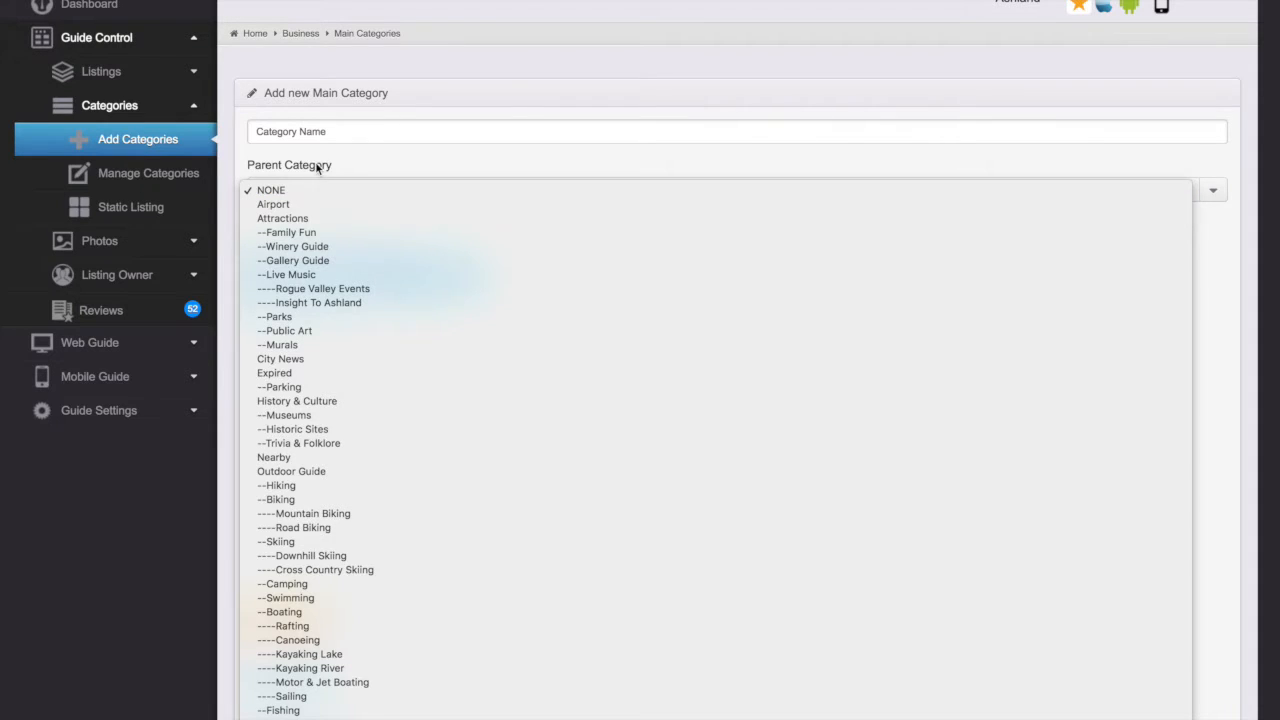
left_click(317, 168)
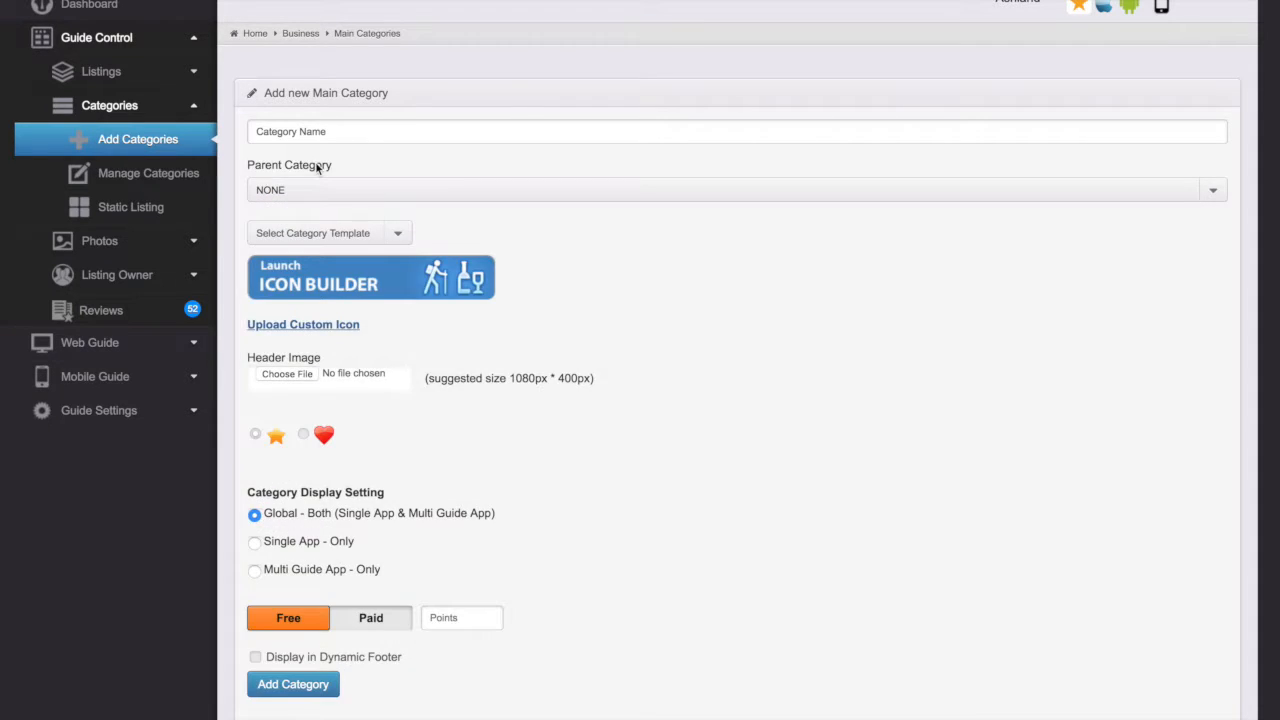
Try the Audio Tour, Deals and Favorites templates for the new category.
left_click(303, 231)
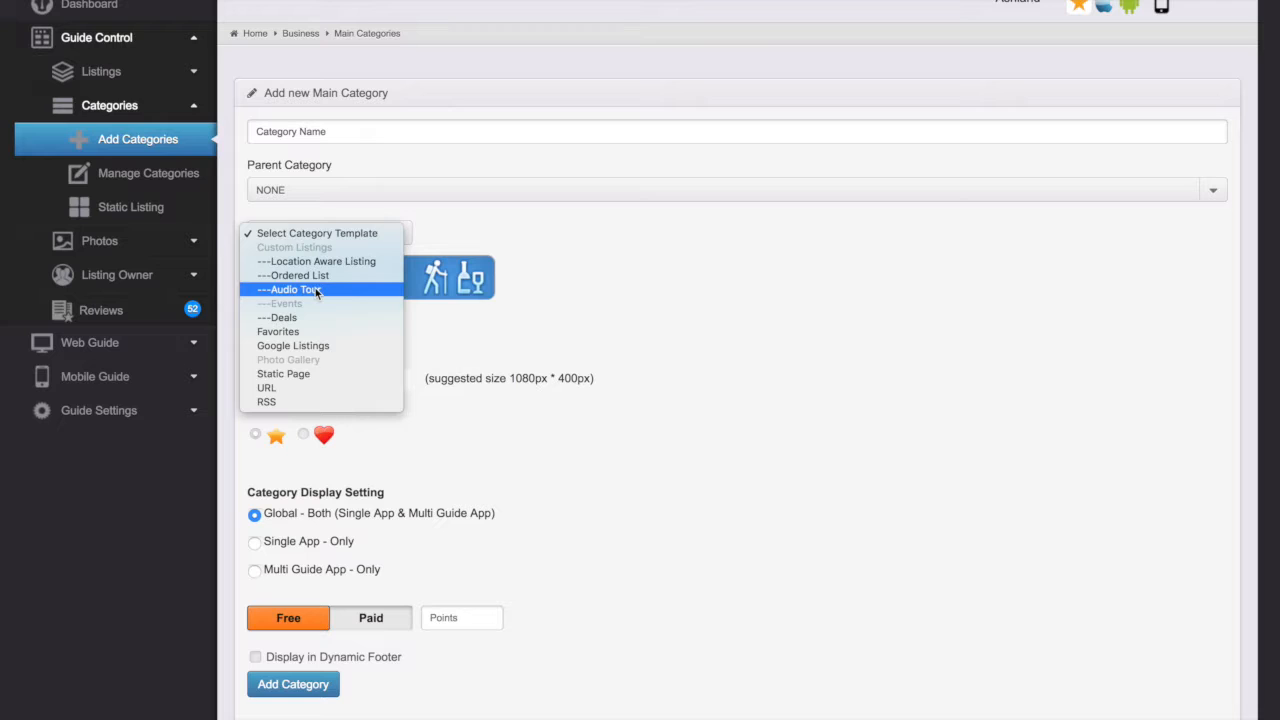
left_click(315, 290)
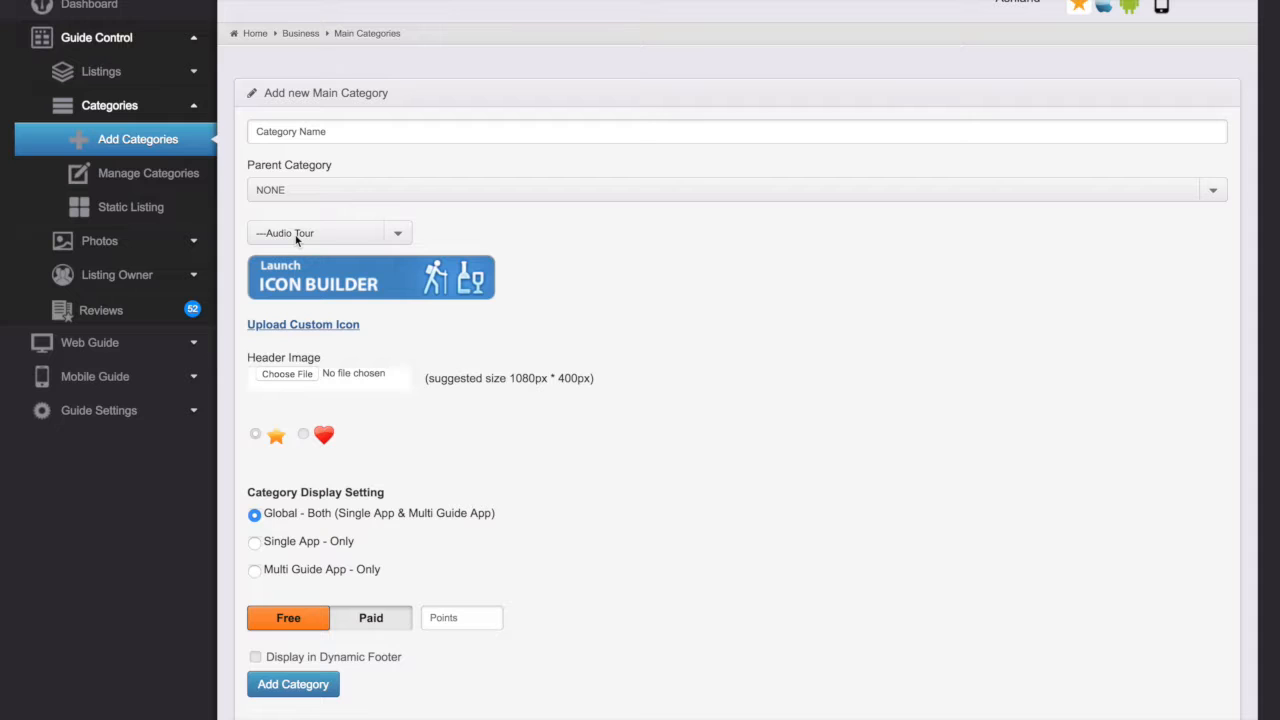
left_click(297, 238)
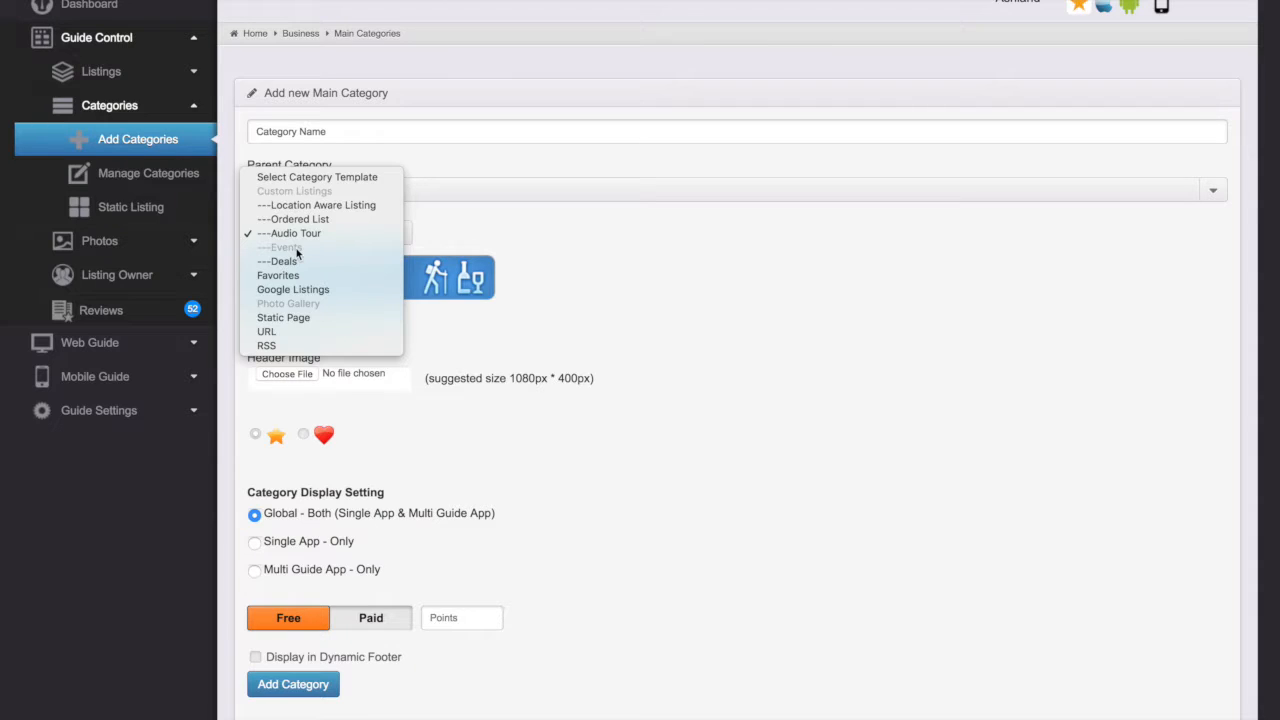
left_click(297, 262)
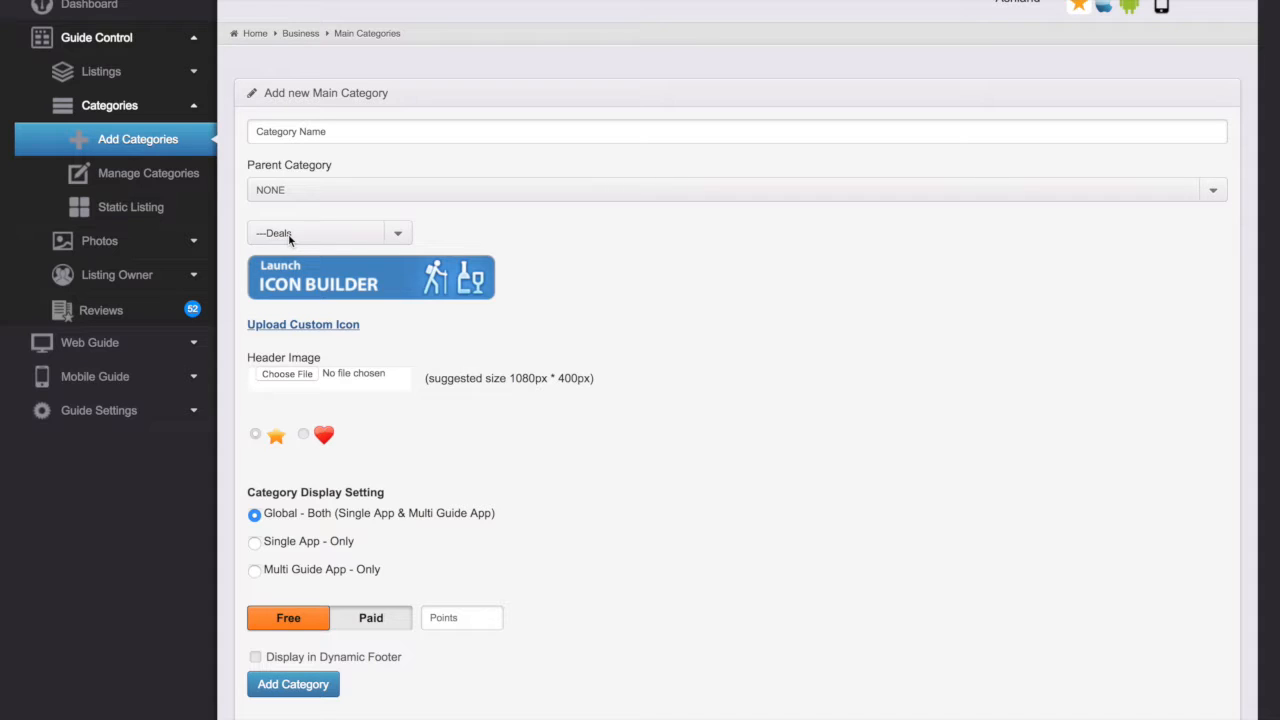
left_click(290, 236)
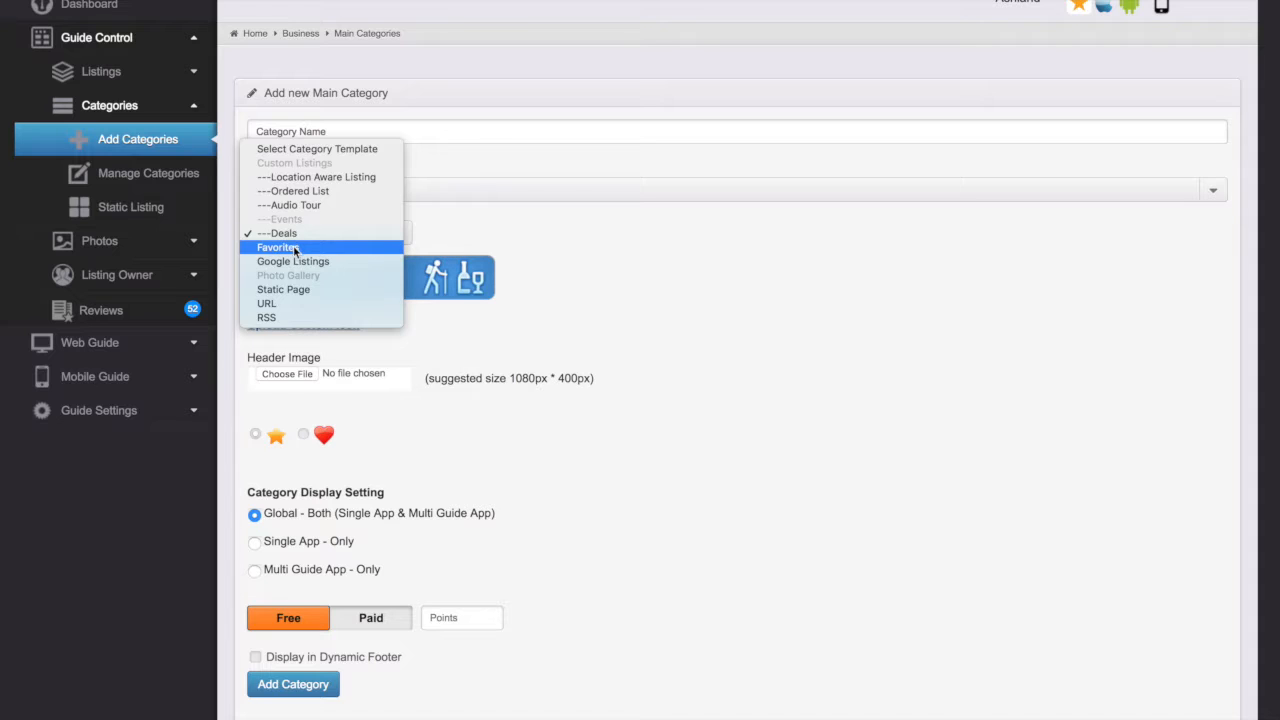
left_click(293, 245)
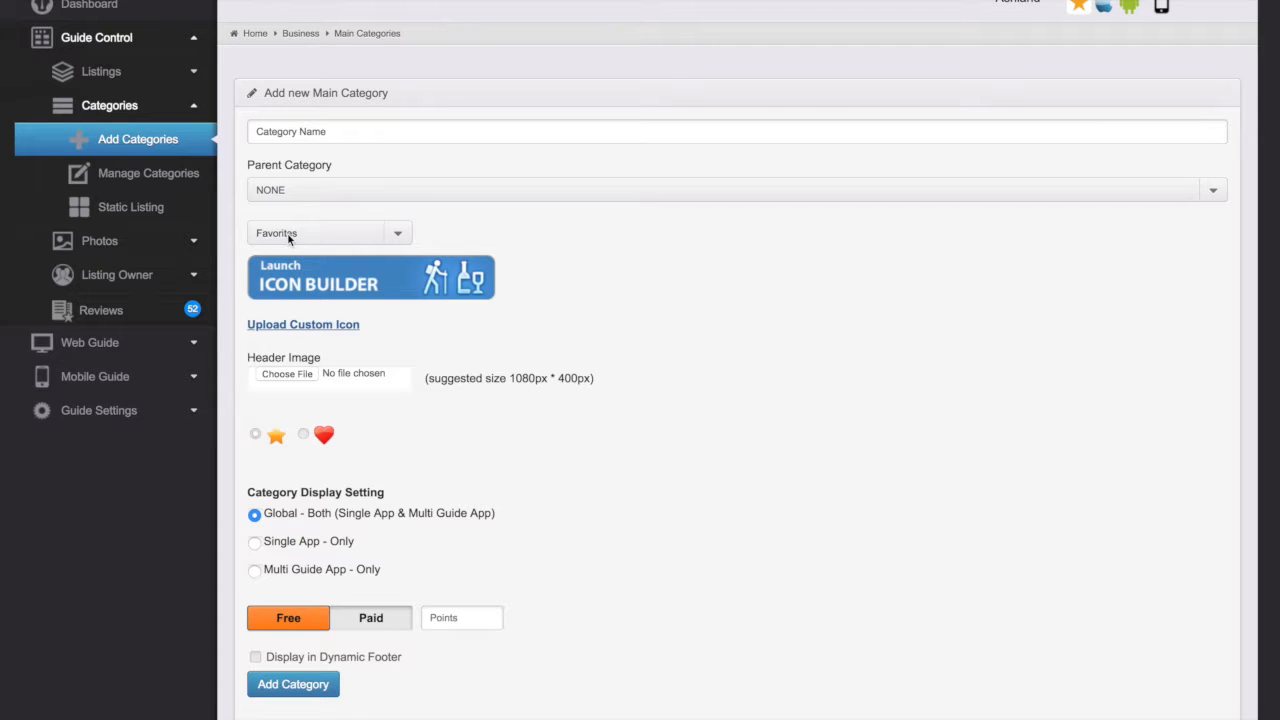
Try the Google Listings template with Rentals as the Google result type, and reset the type to Display Google Results.
left_click(290, 236)
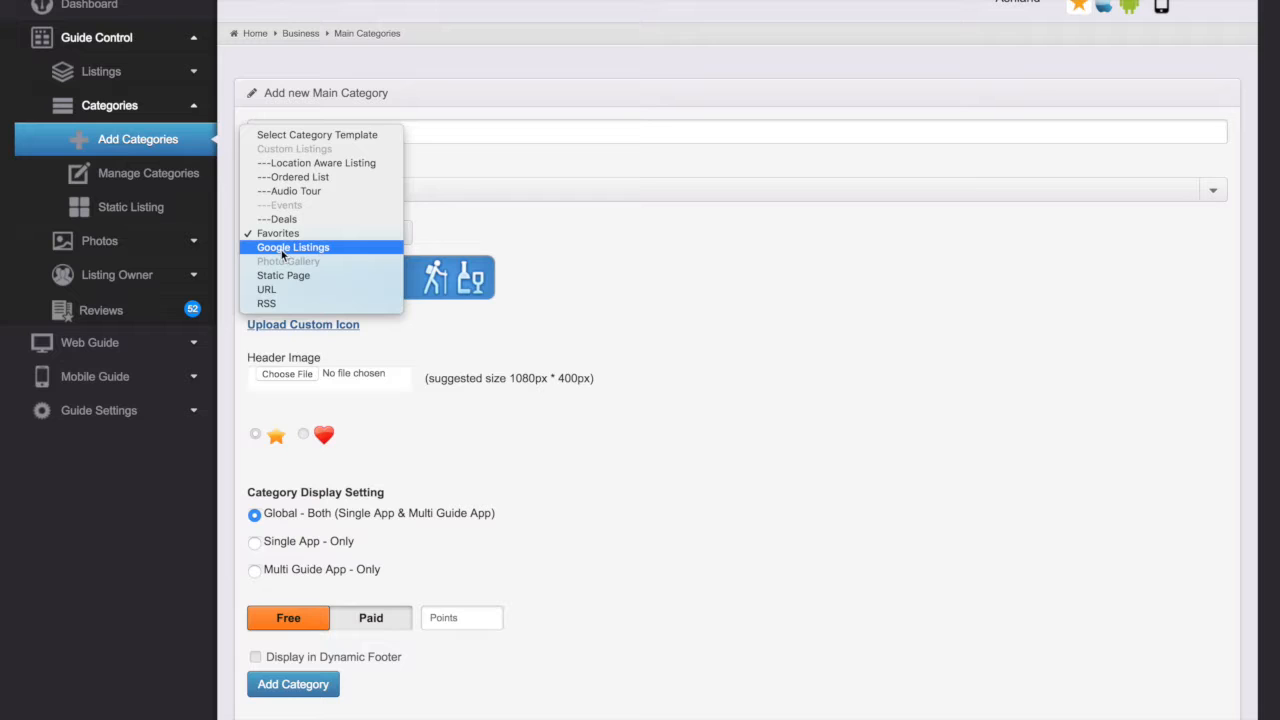
left_click(282, 248)
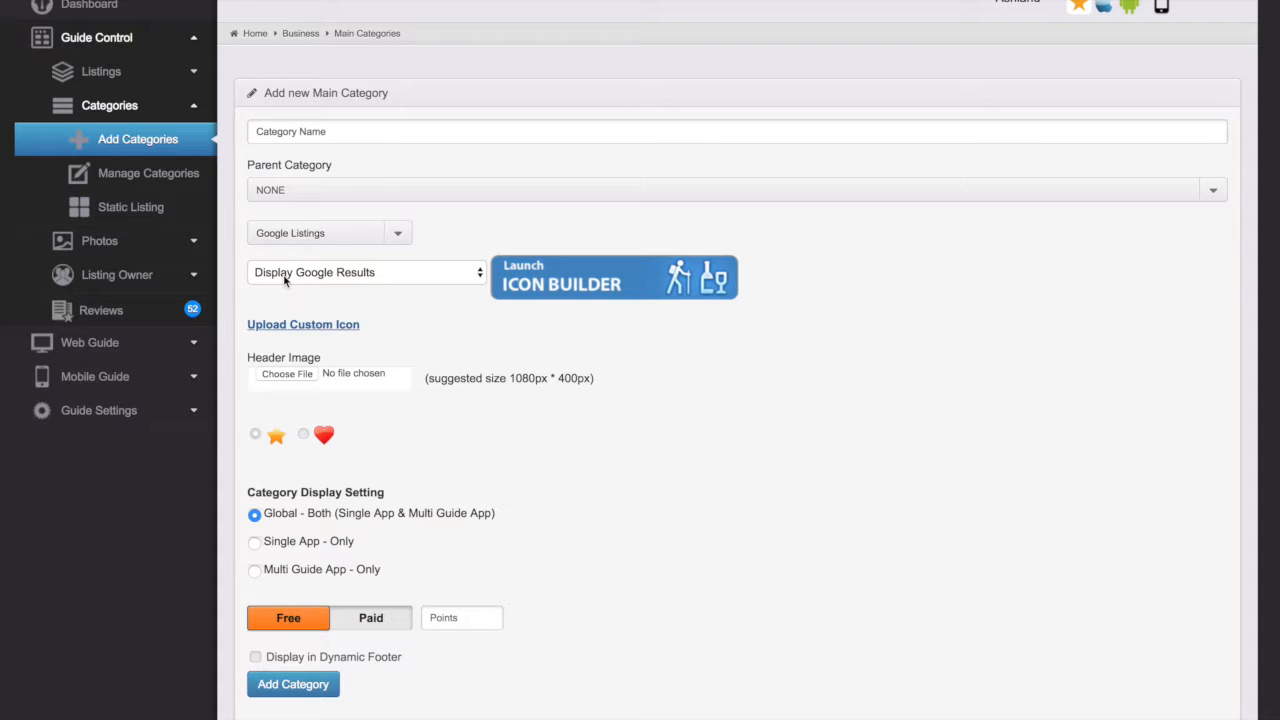
left_click(283, 274)
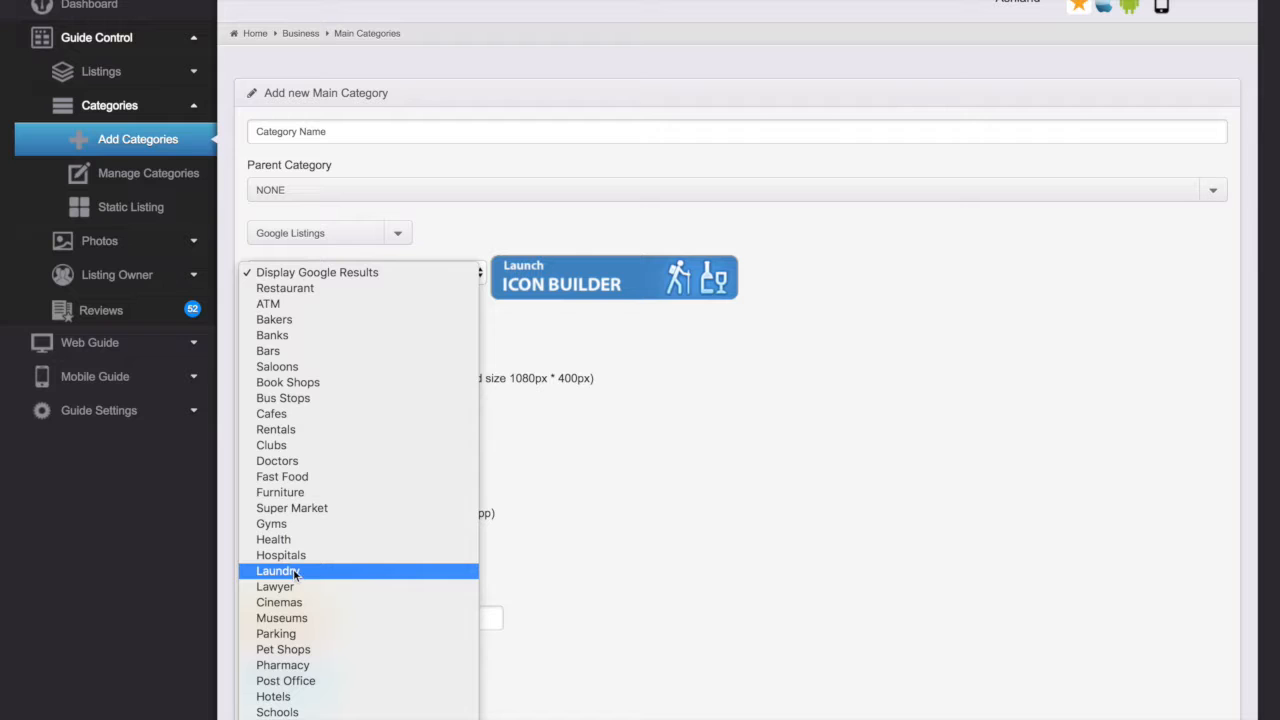
left_click(284, 429)
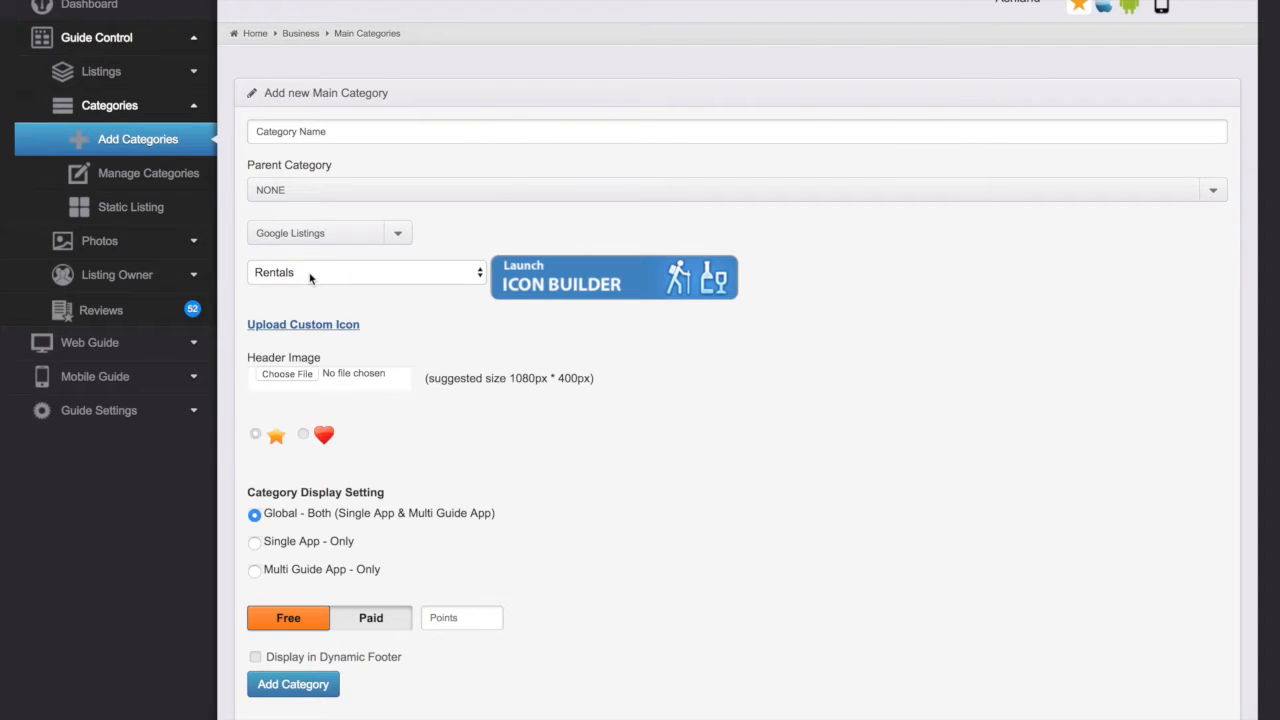
left_click(312, 276)
left_click(292, 119)
Try the URL and RSS templates for the new category.
left_click(303, 235)
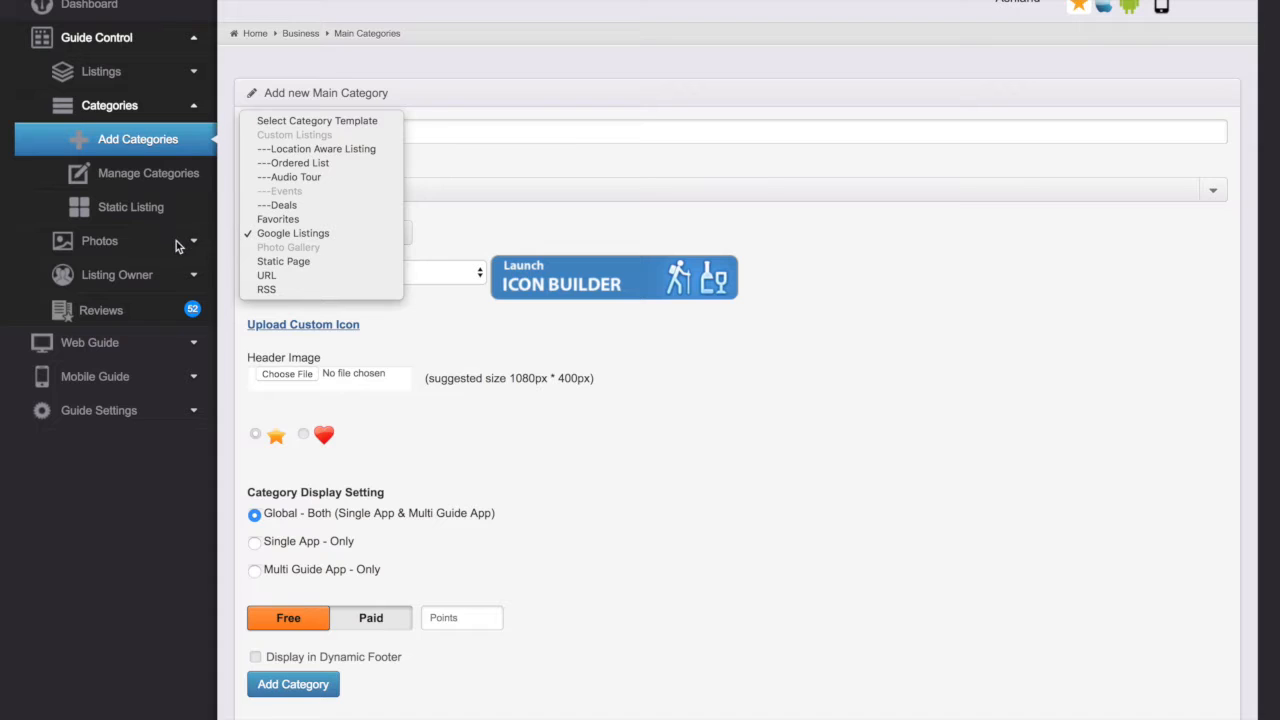
left_click(283, 274)
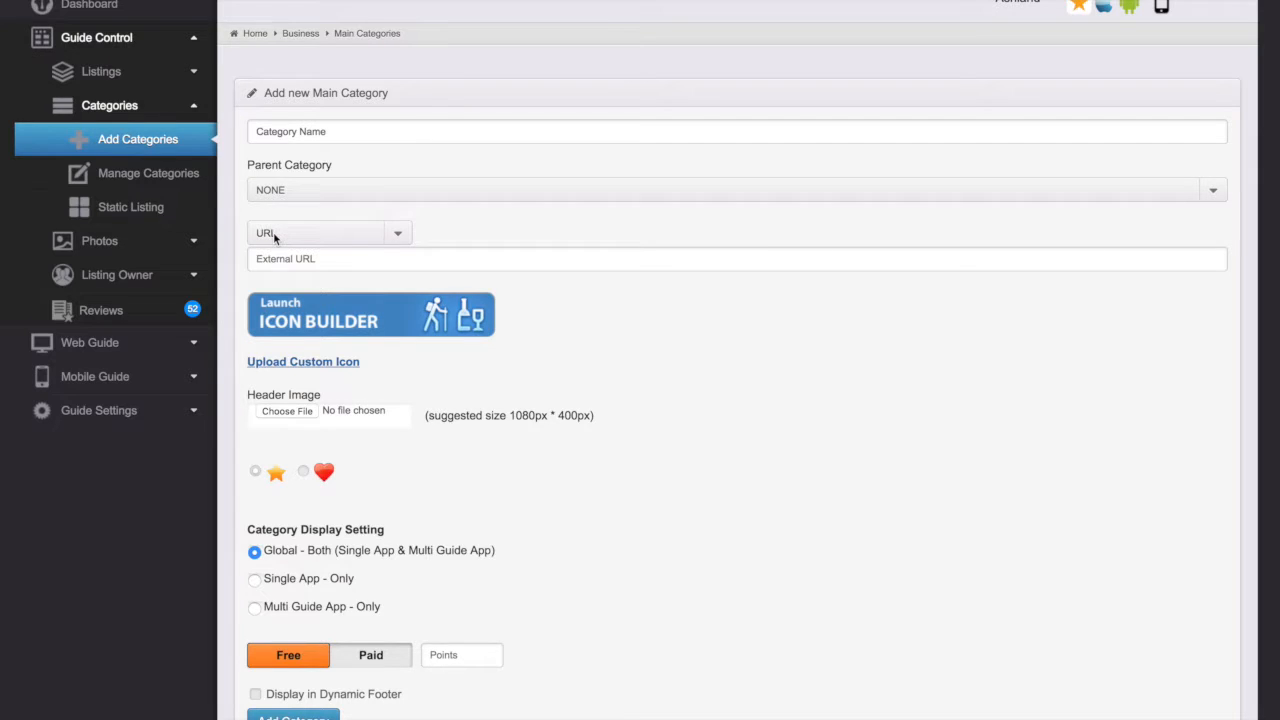
left_click(273, 232)
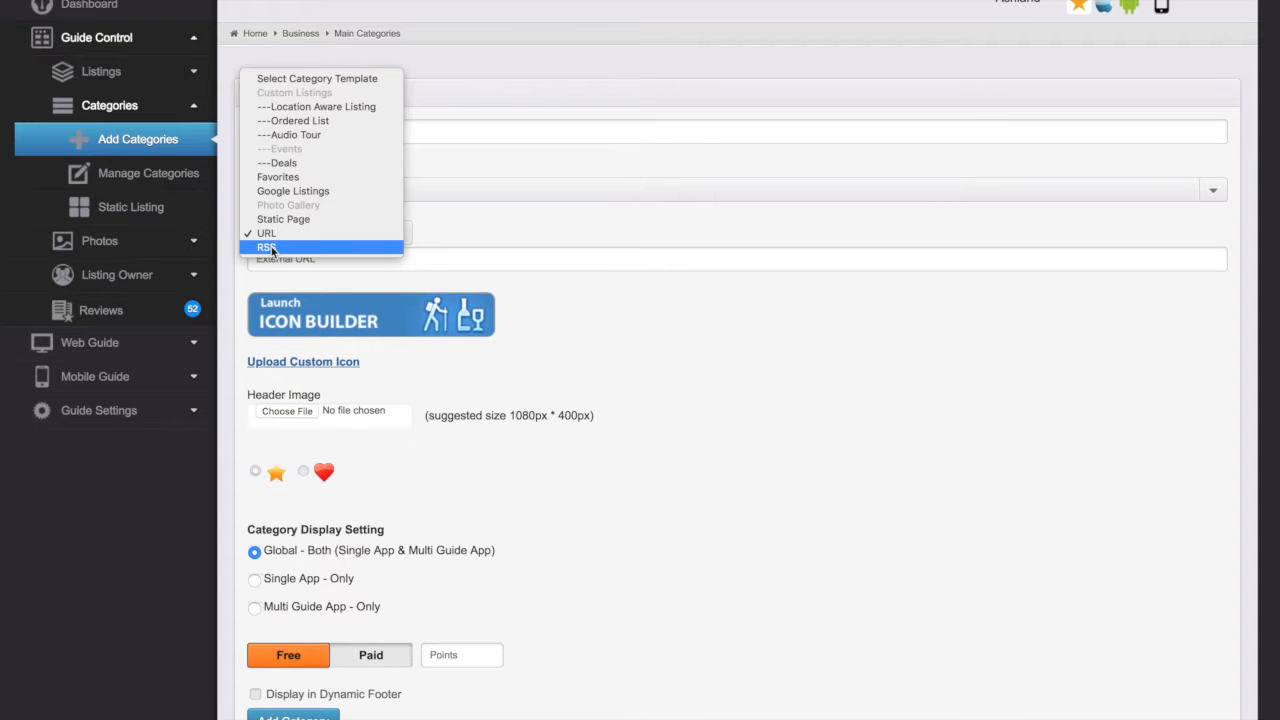
left_click(271, 248)
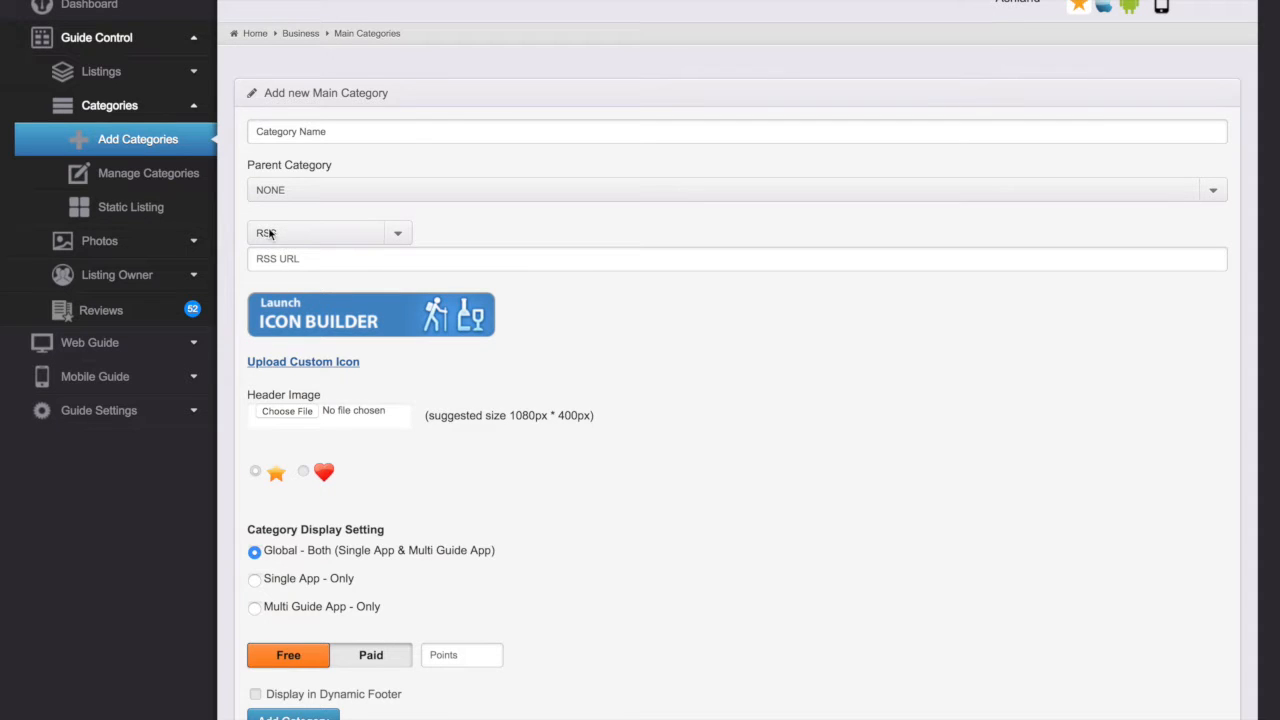
Set the new category's template to Location Aware Listing.
left_click(270, 234)
left_click(283, 93)
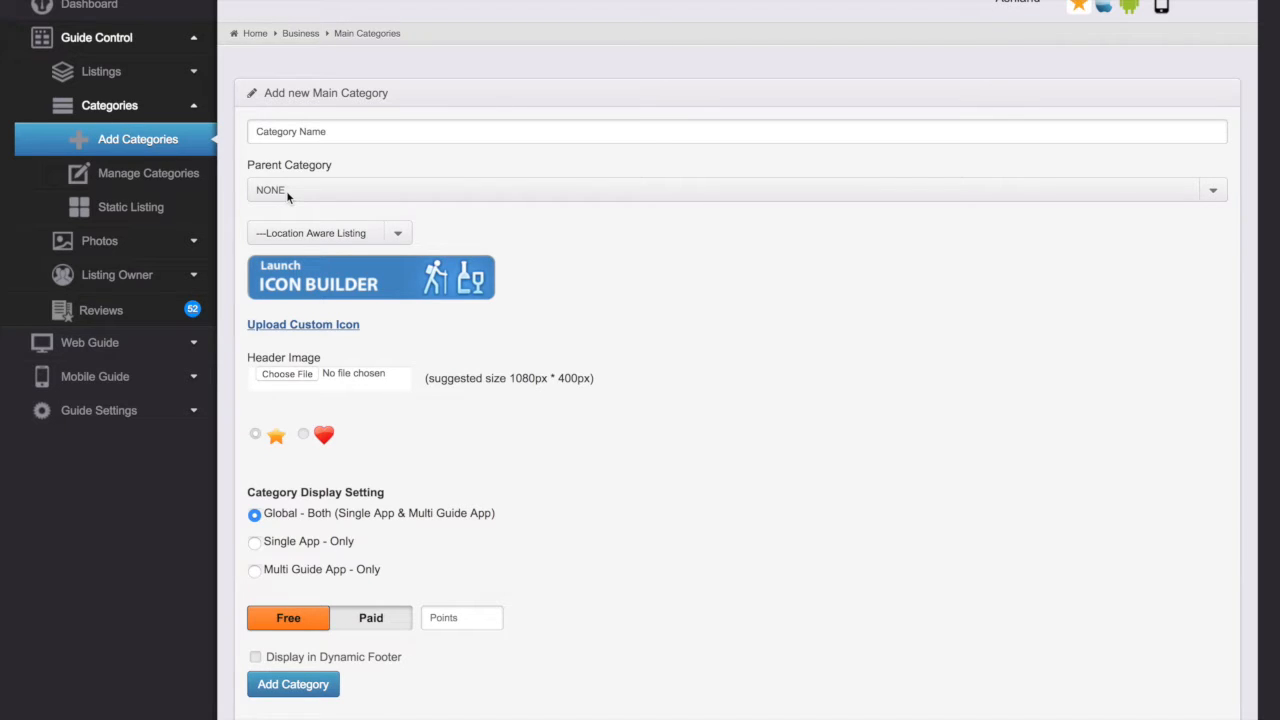
Launch the icon builder and choose the solid white flower from the Flowers symbols.
left_click(299, 287)
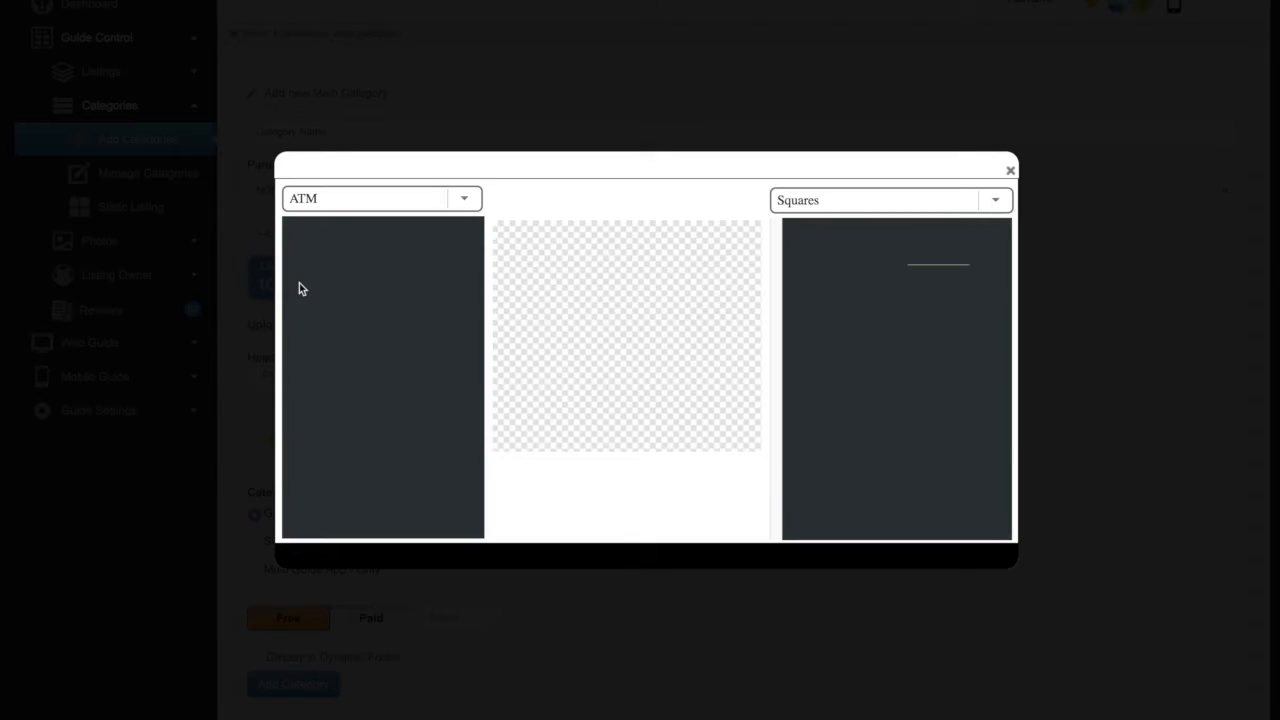
left_click(465, 200)
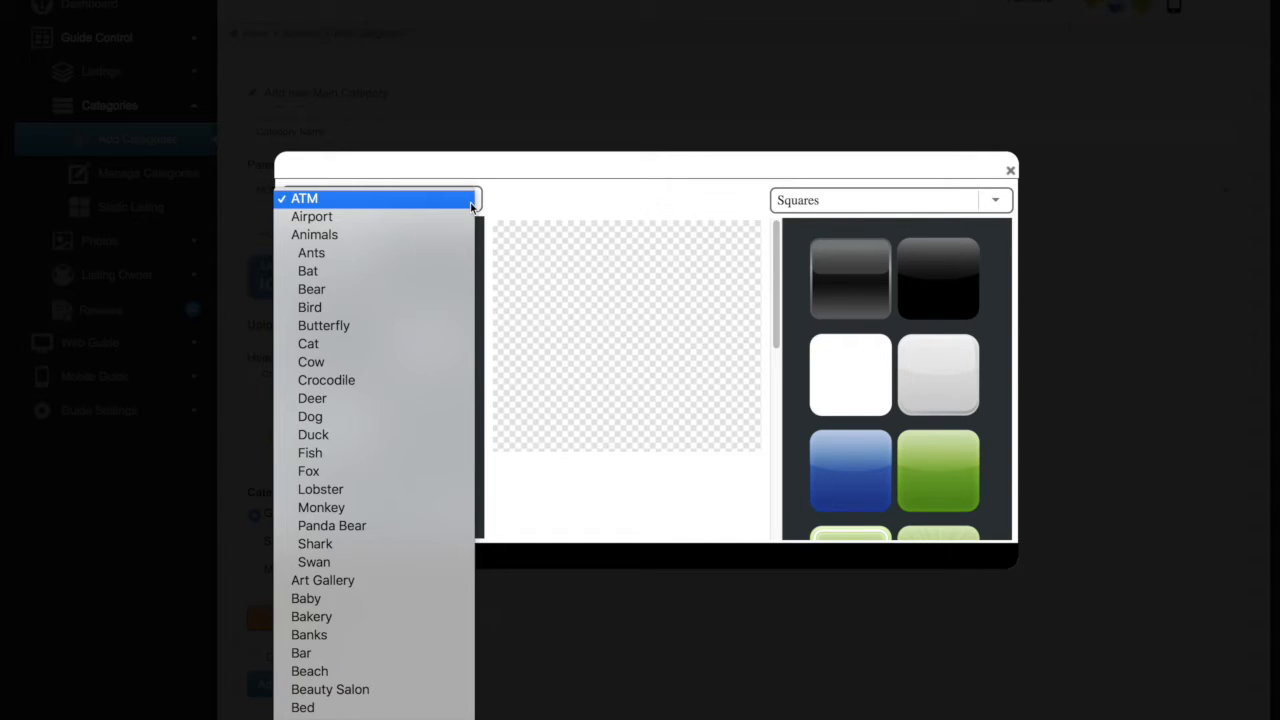
scroll(374, 450, "down", 5)
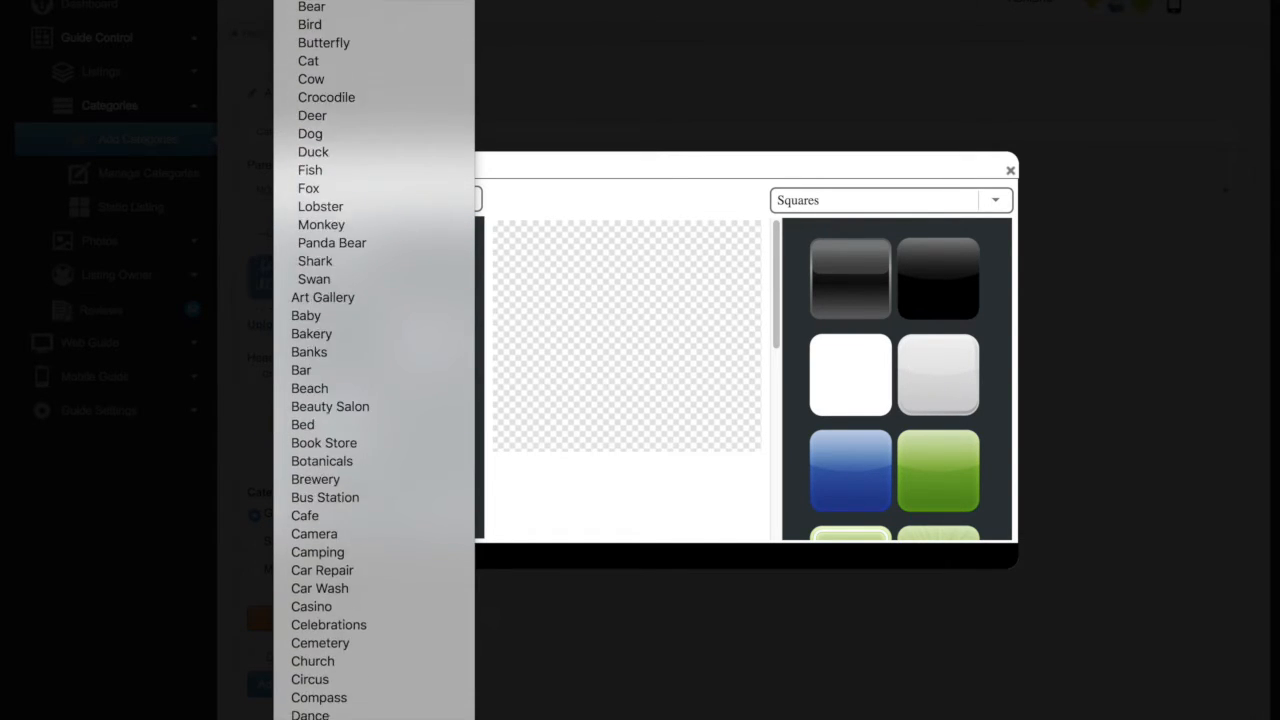
scroll(328, 700, "down", 2)
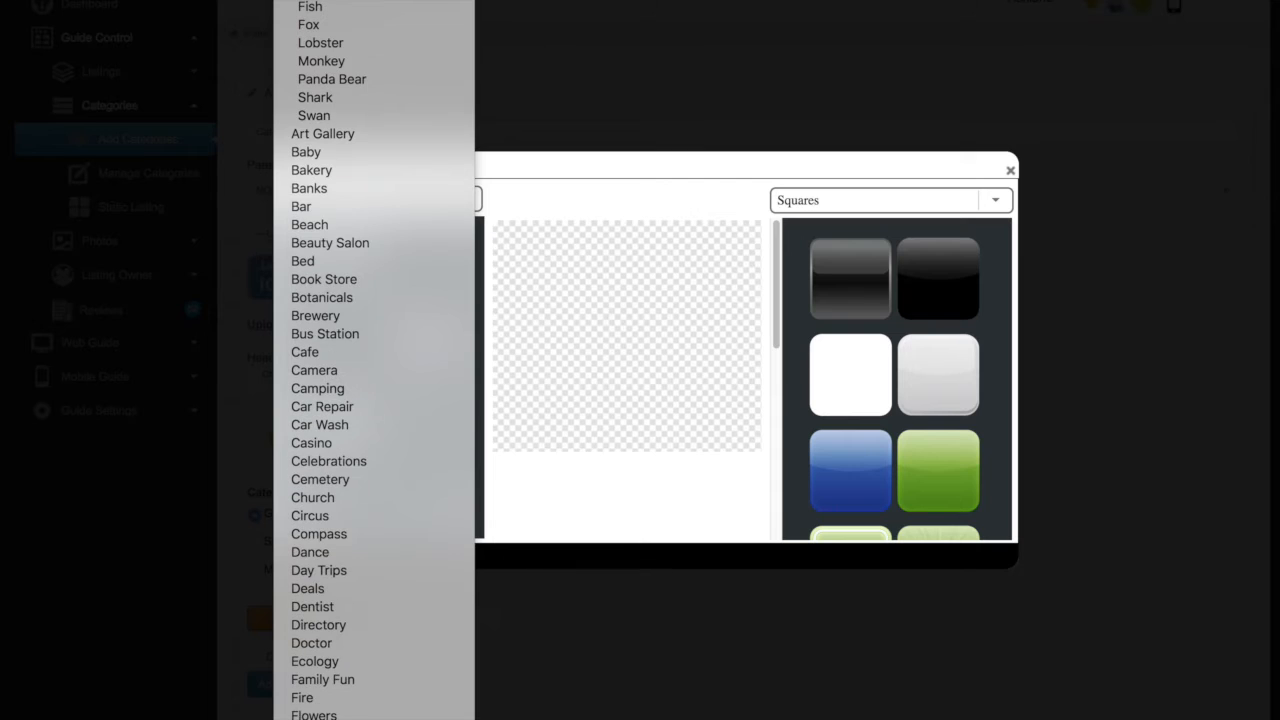
left_click(328, 714)
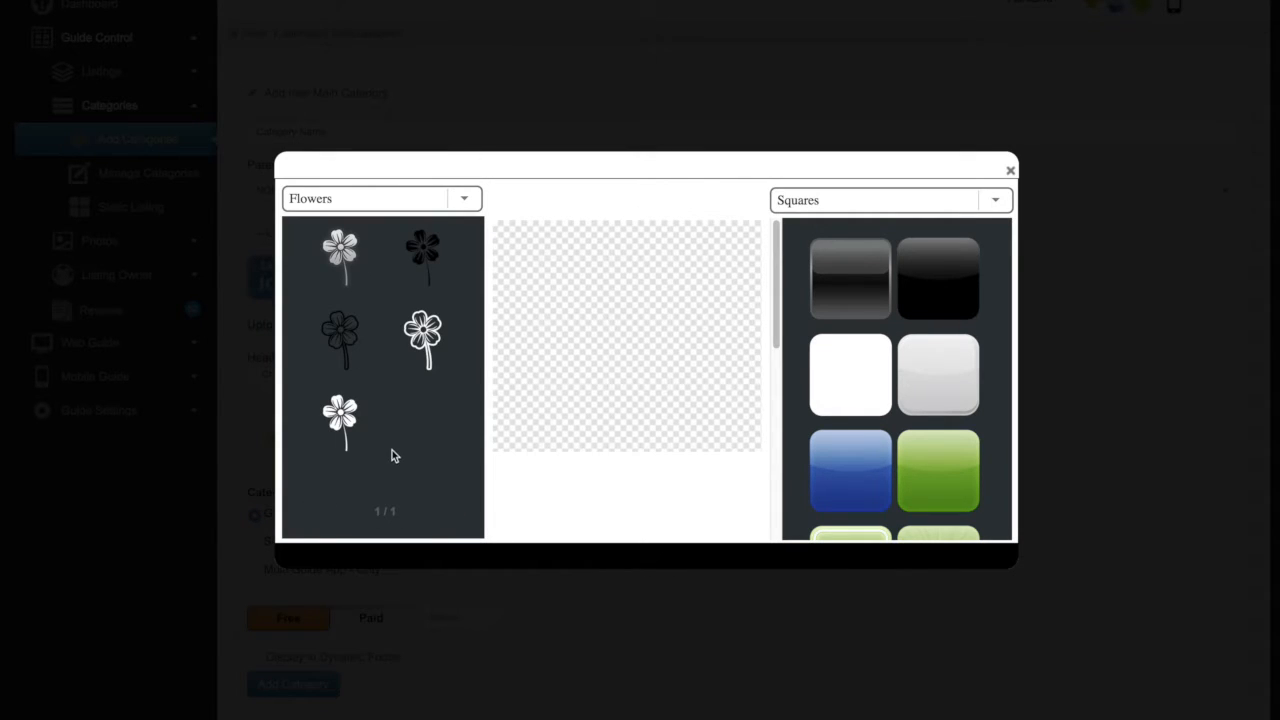
left_click(345, 418)
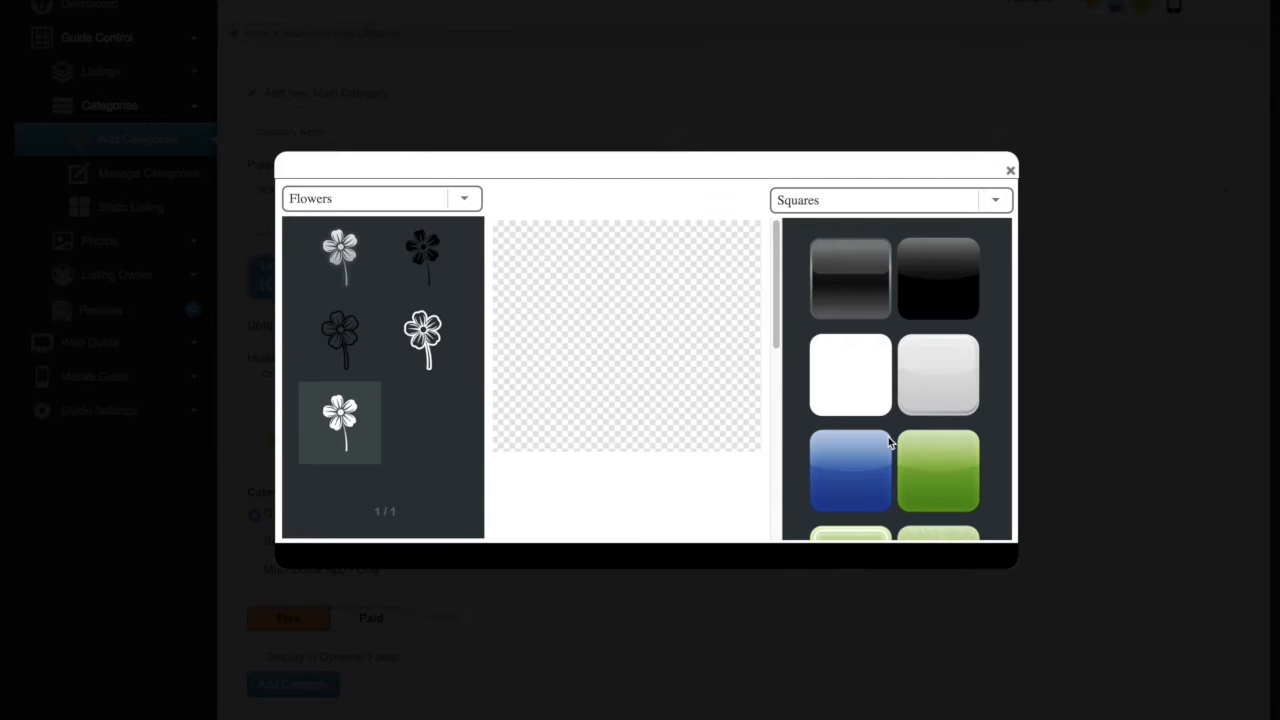
Try the magenta and the dark purple square backgrounds behind the flower symbol.
scroll(890, 442, "down", 5)
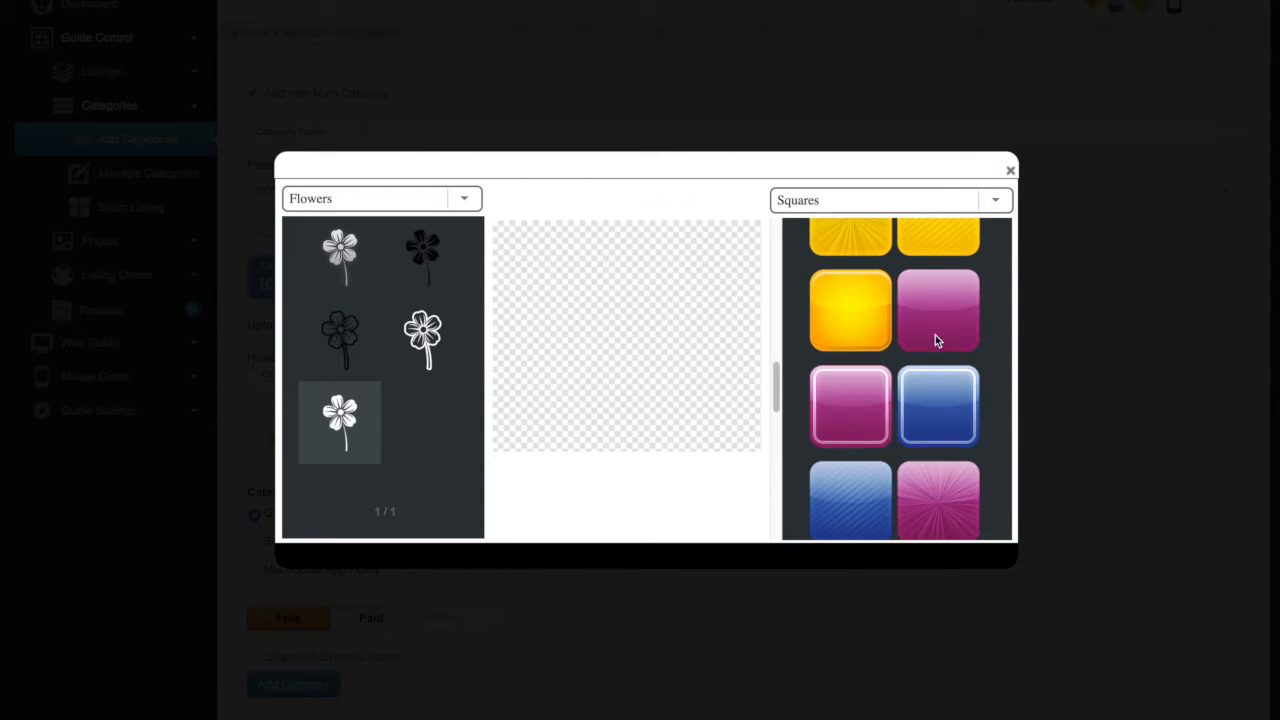
left_click(937, 331)
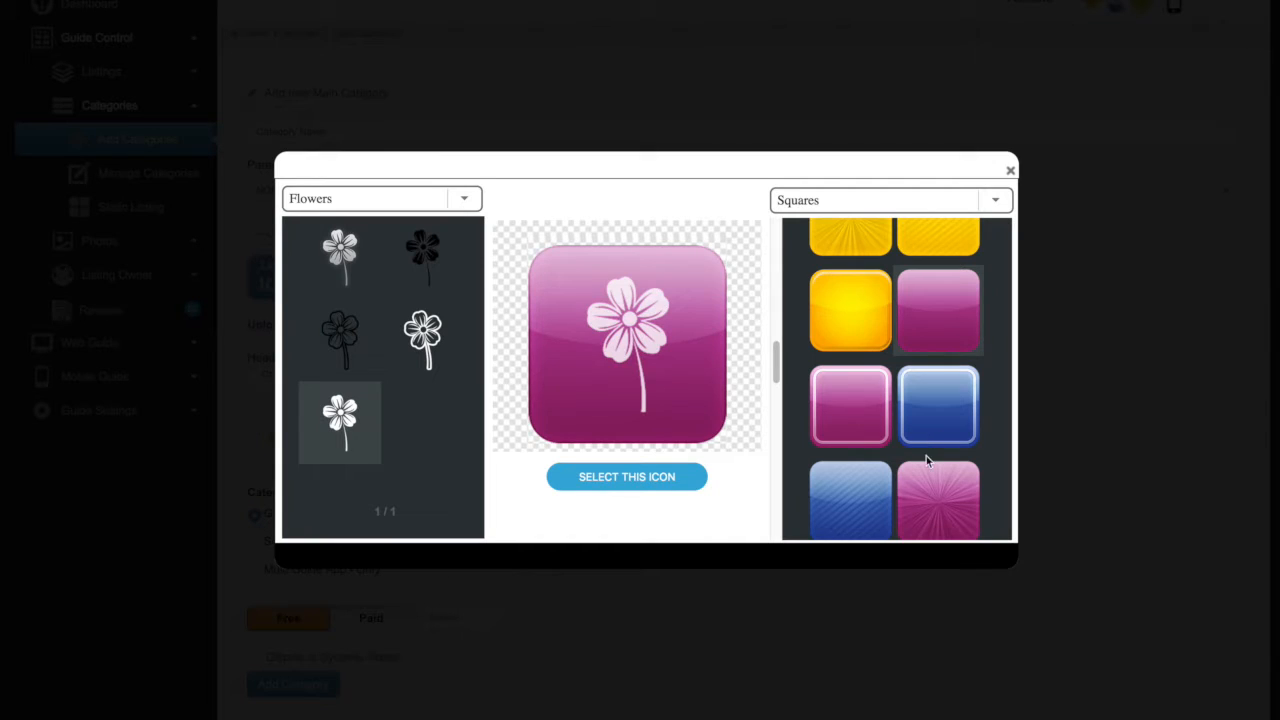
scroll(926, 456, "down", 3)
scroll(926, 460, "down", 2)
left_click(843, 345)
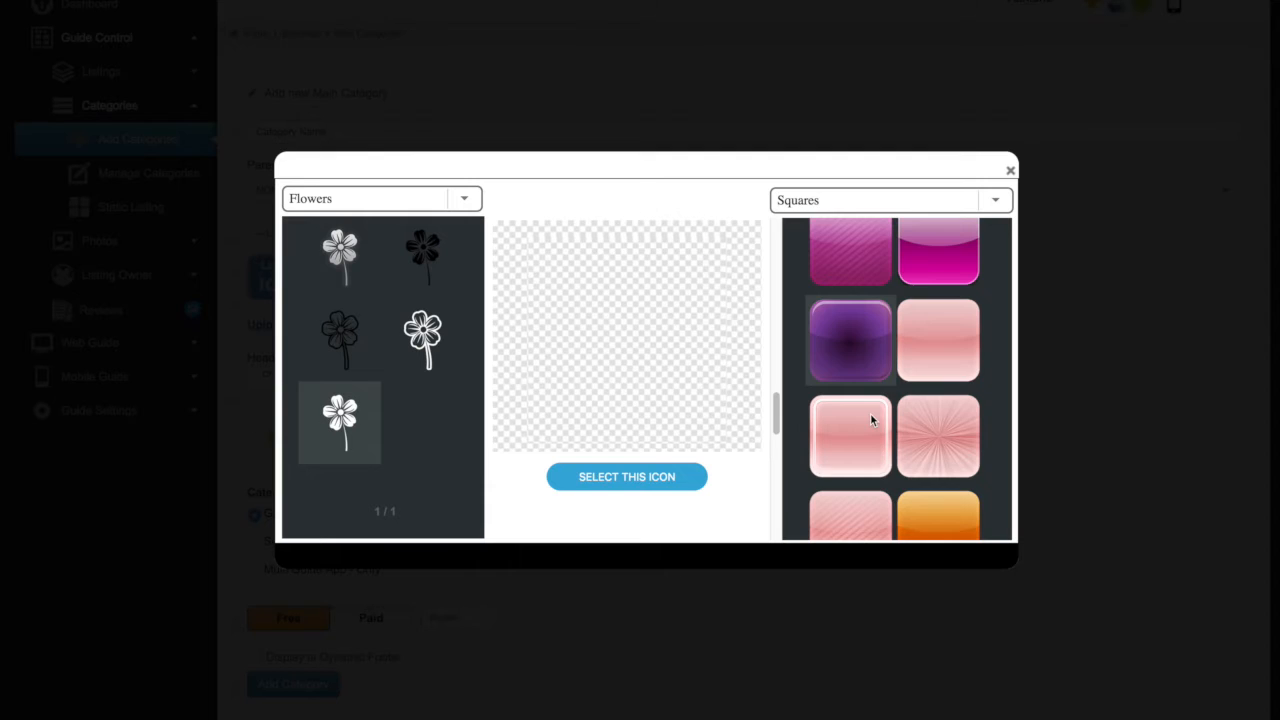
Put the flower on the plain light blue square background and select it as the category's icon.
scroll(870, 413, "down", 4)
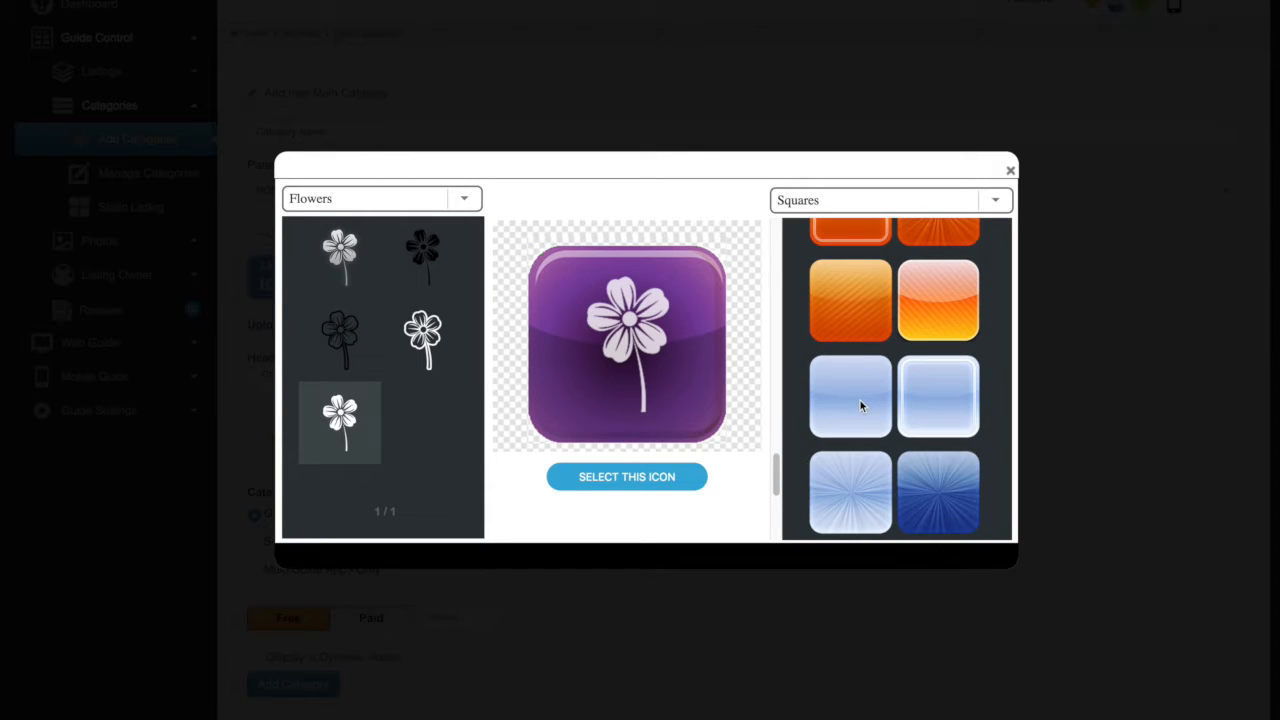
left_click(860, 400)
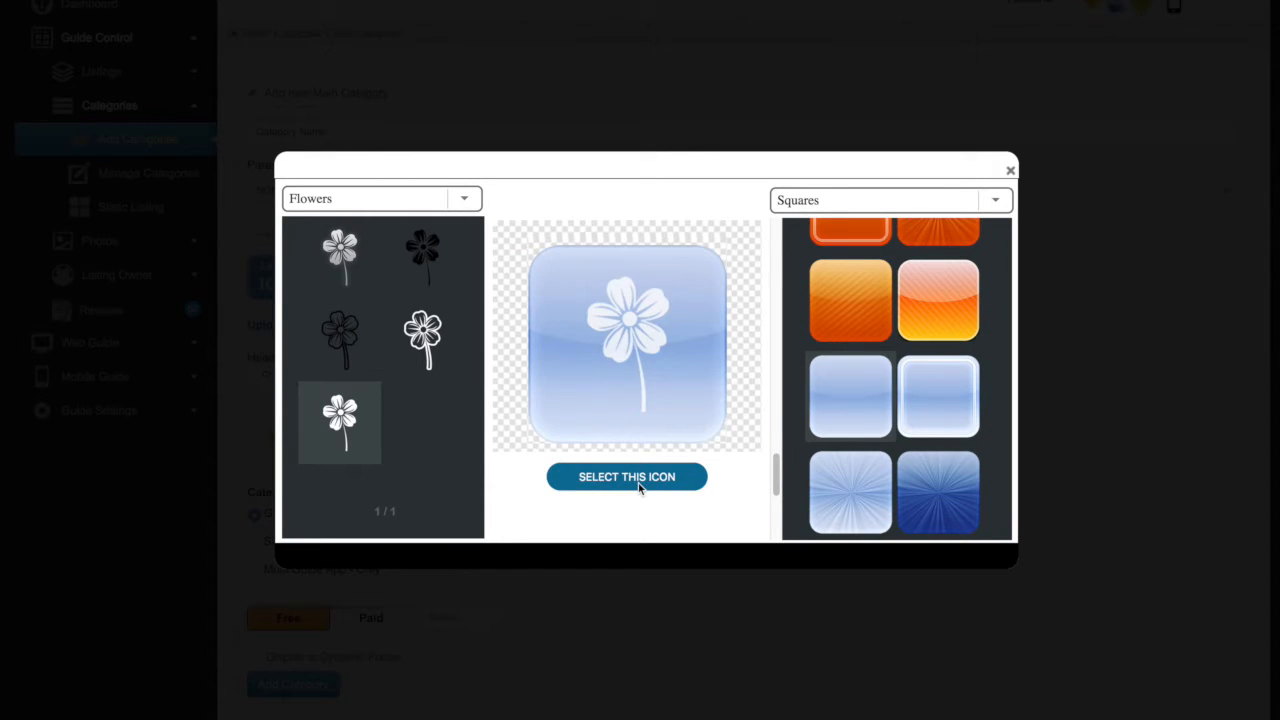
left_click(639, 485)
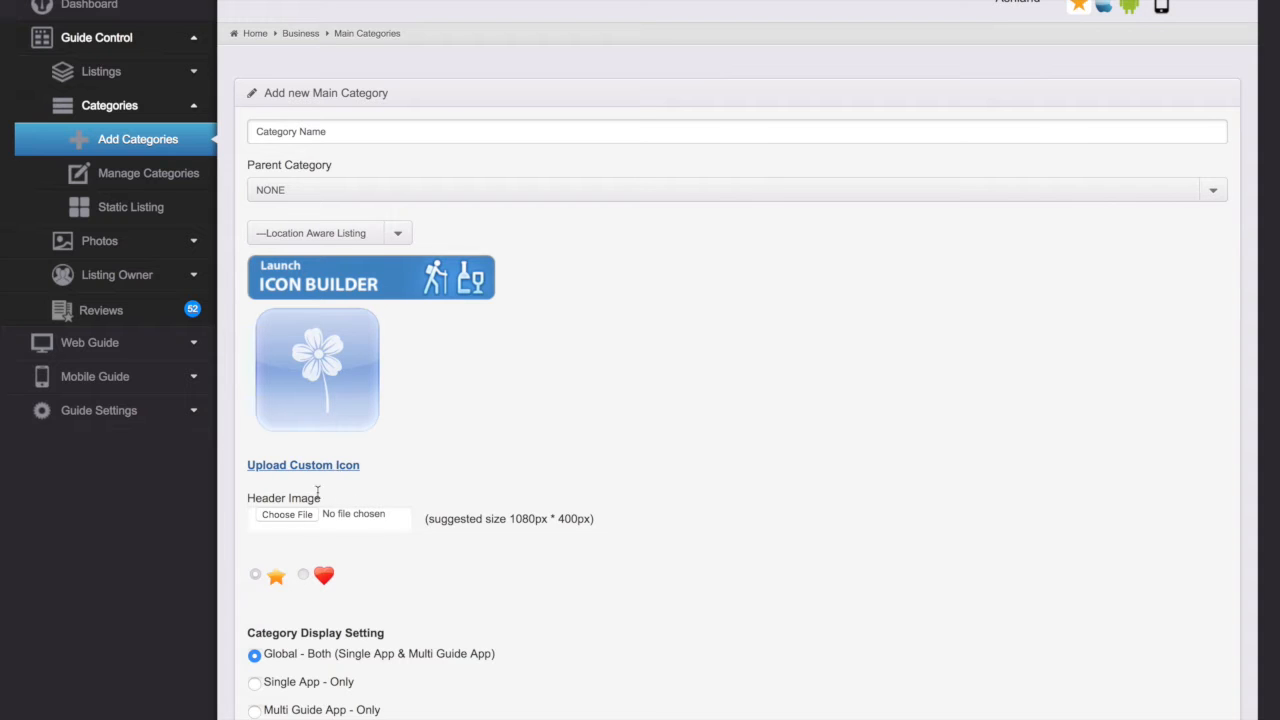
Try the Paid option with 5 points for the new category and return it to Free.
scroll(310, 556, "down", 3)
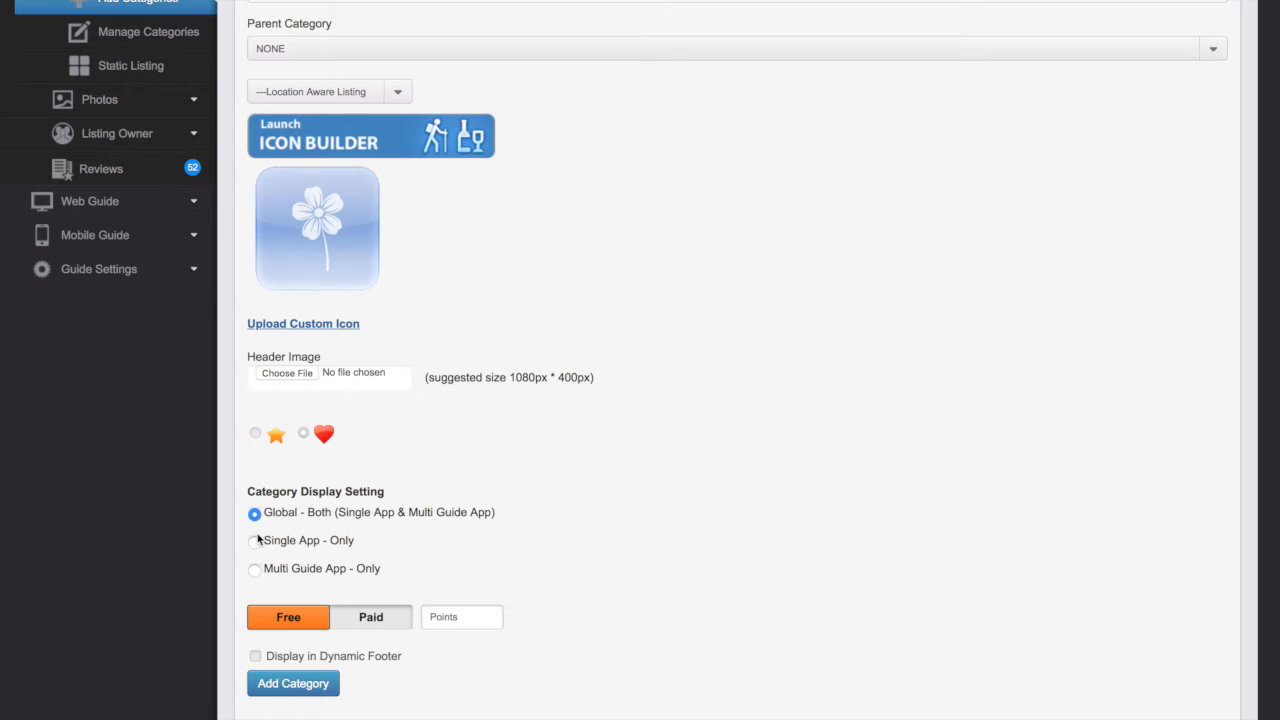
left_click(381, 618)
left_click(269, 618)
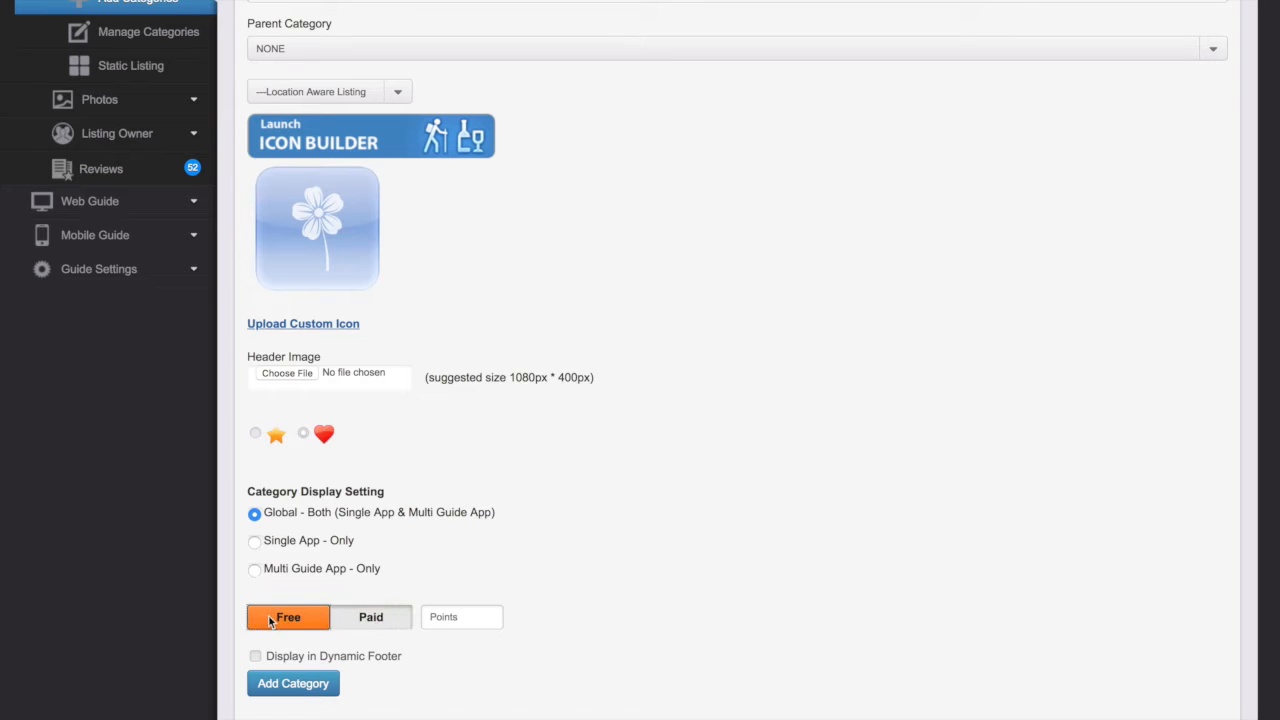
left_click(373, 619)
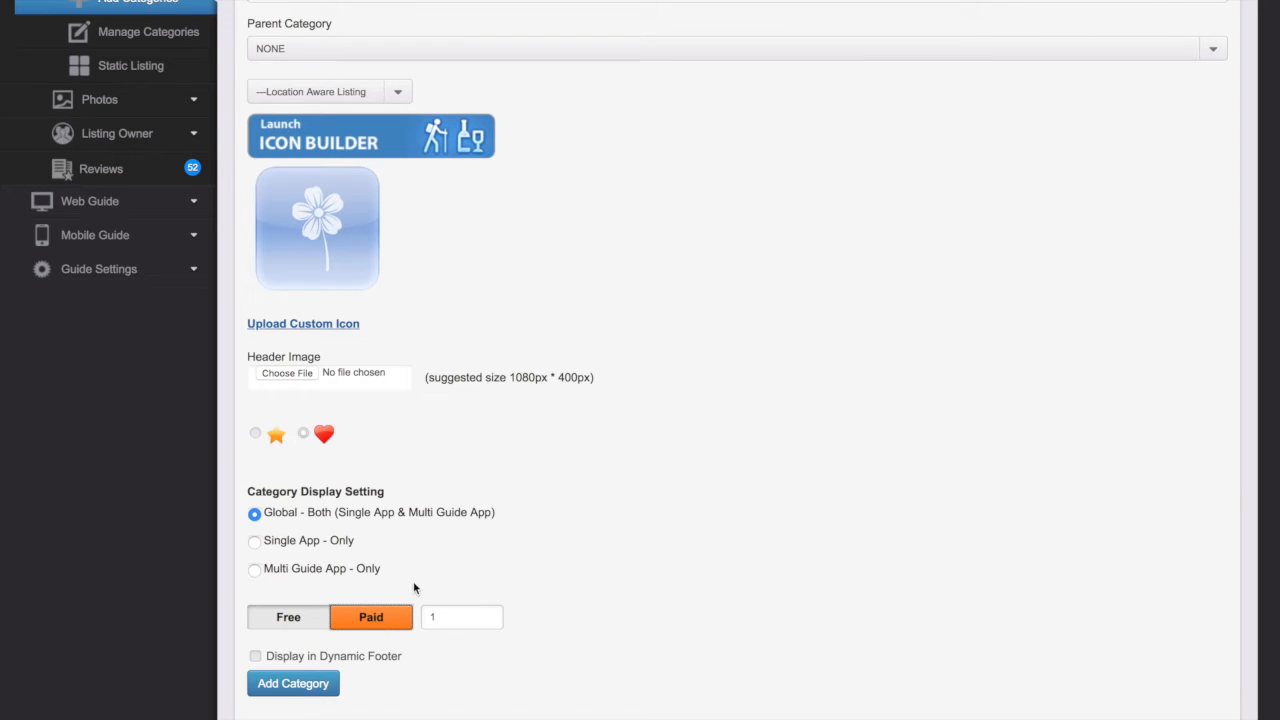
left_click(460, 621)
key("BackSpace")
type("5")
left_click(298, 621)
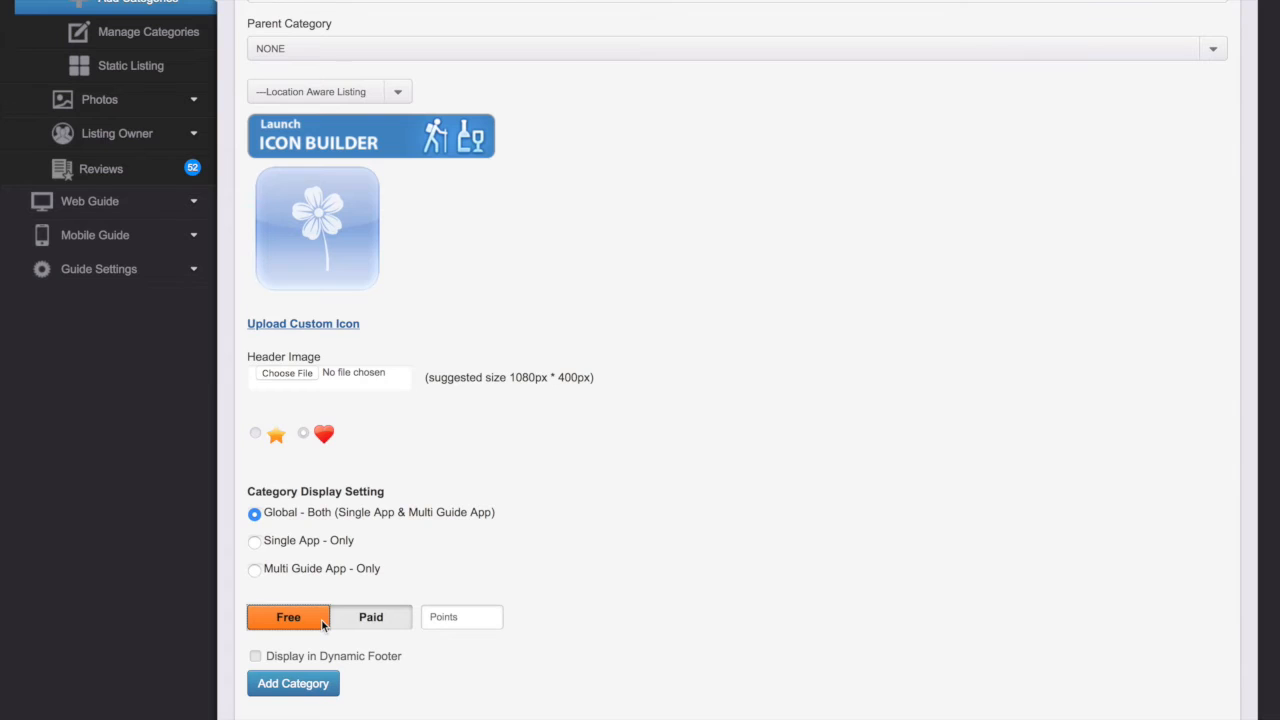
Make the new category Paid and enable its display in the dynamic footer.
left_click(380, 620)
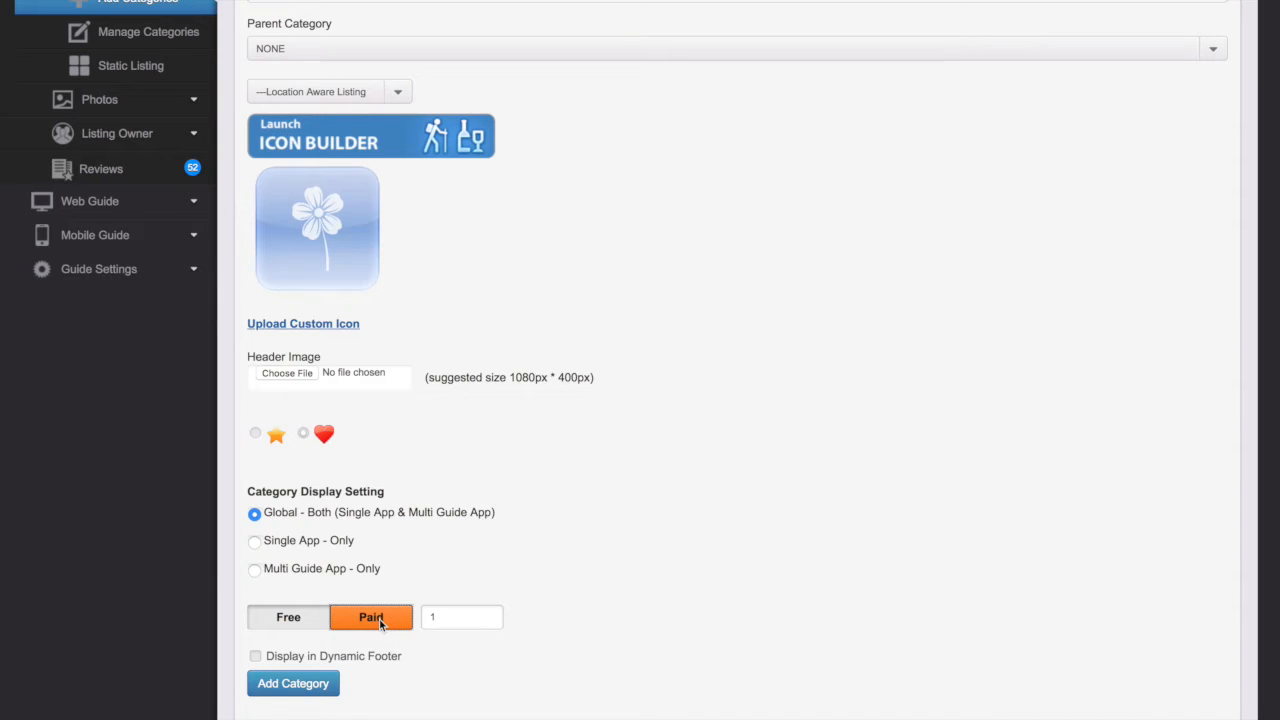
left_click(255, 657)
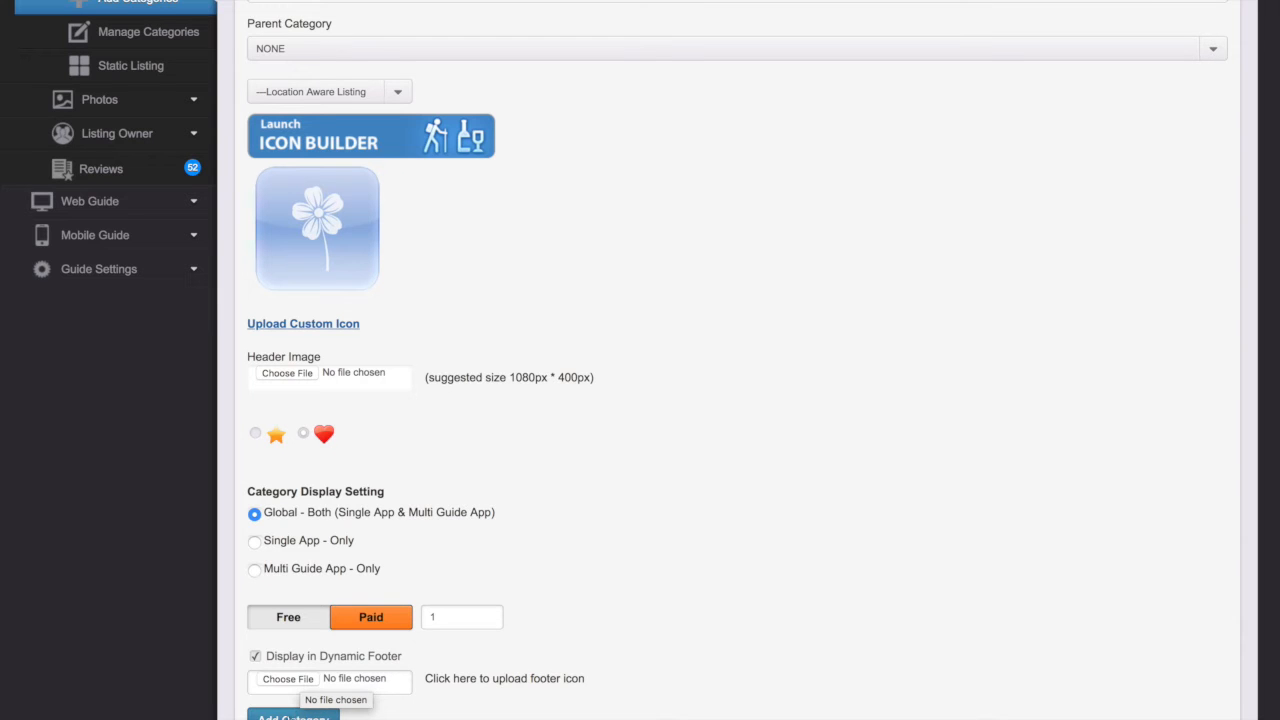
scroll(737, 360, "down", 1)
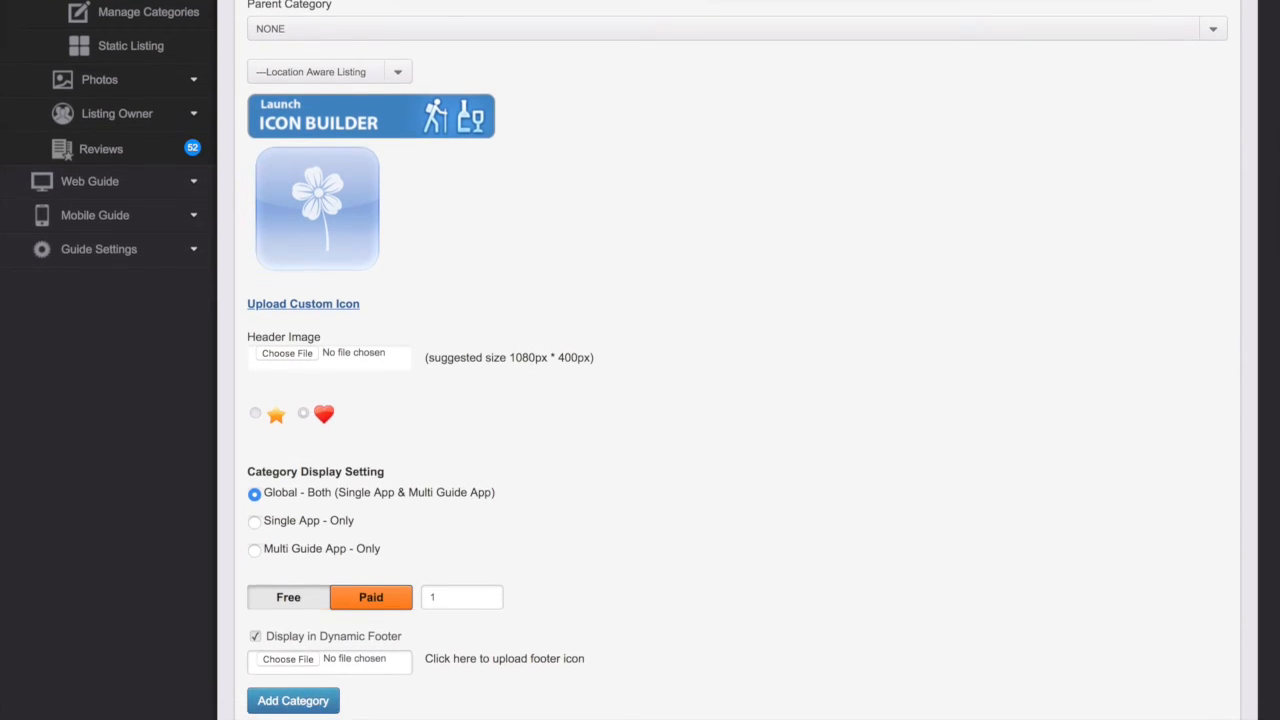
Review the new category form from the category name down to the footer icon upload.
scroll(737, 360, "up", 2)
scroll(737, 360, "up", 2)
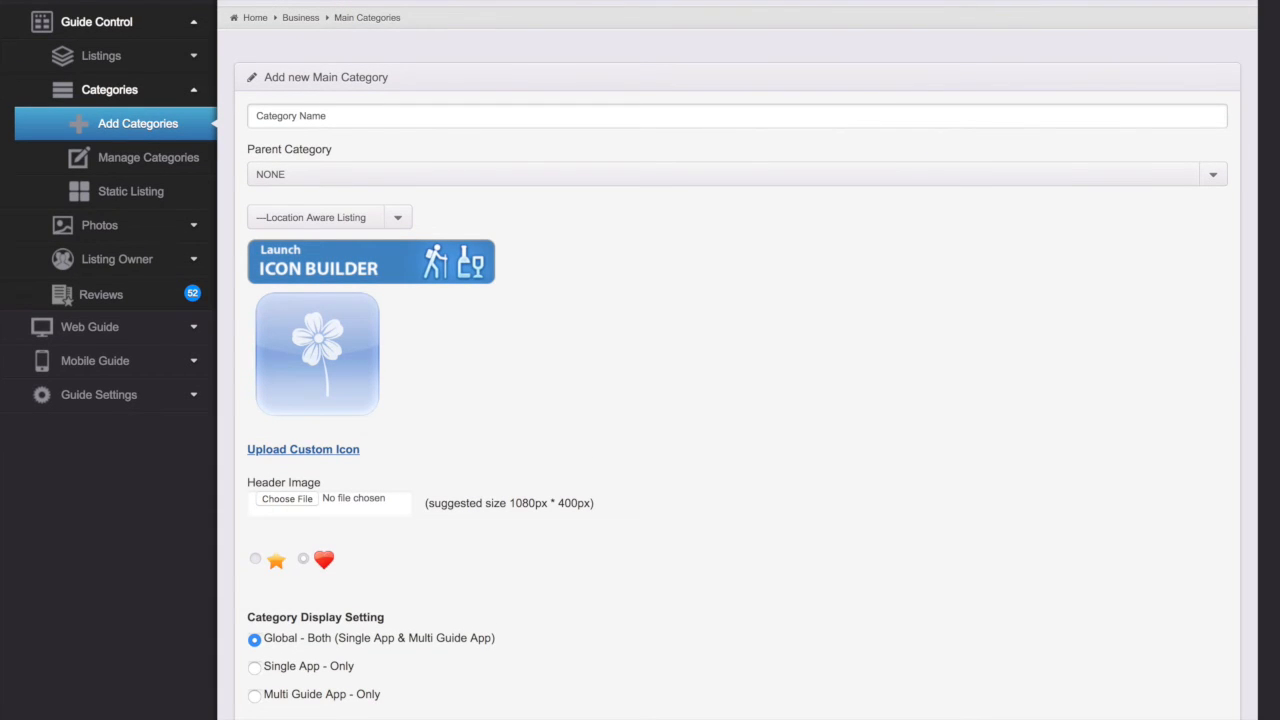
scroll(737, 360, "up", 1)
scroll(737, 360, "down", 1)
scroll(334, 480, "down", 1)
scroll(334, 480, "up", 2)
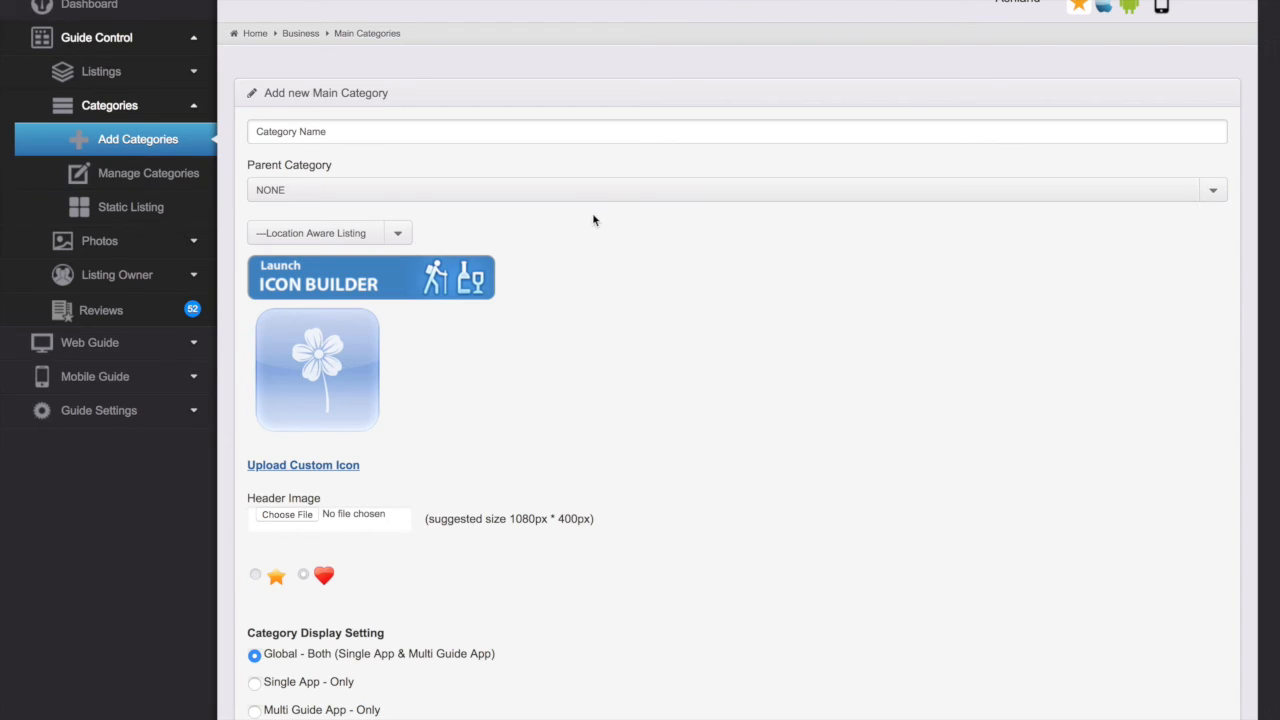
scroll(589, 209, "down", 4)
scroll(589, 209, "up", 4)
scroll(589, 211, "down", 1)
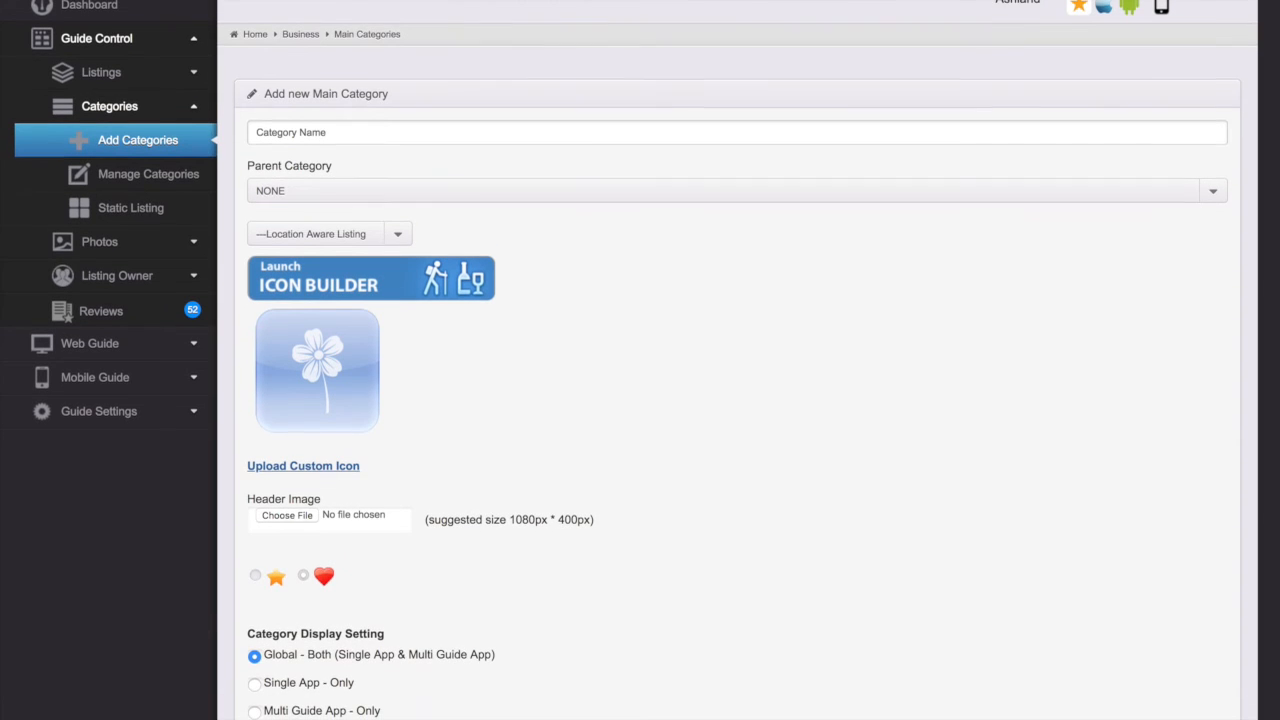
Open the Manage Categories list and review the template type of each category and subcategory.
left_click(130, 174)
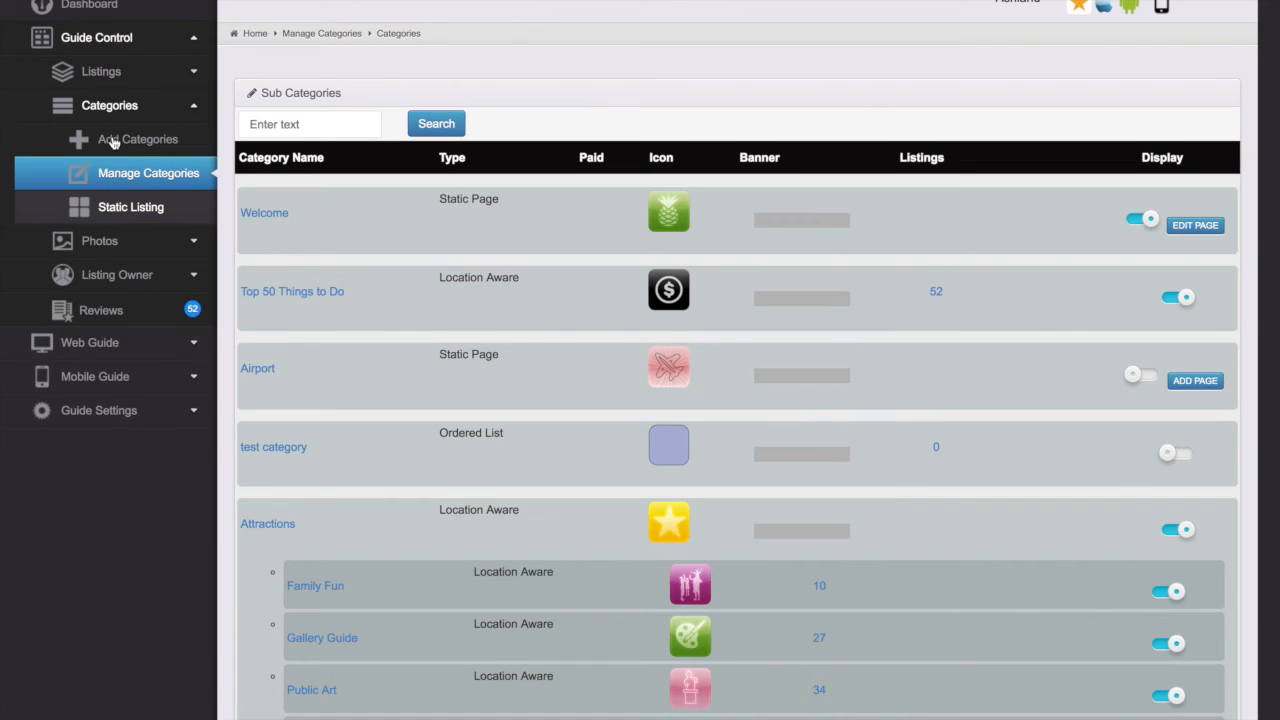
scroll(461, 326, "down", 3)
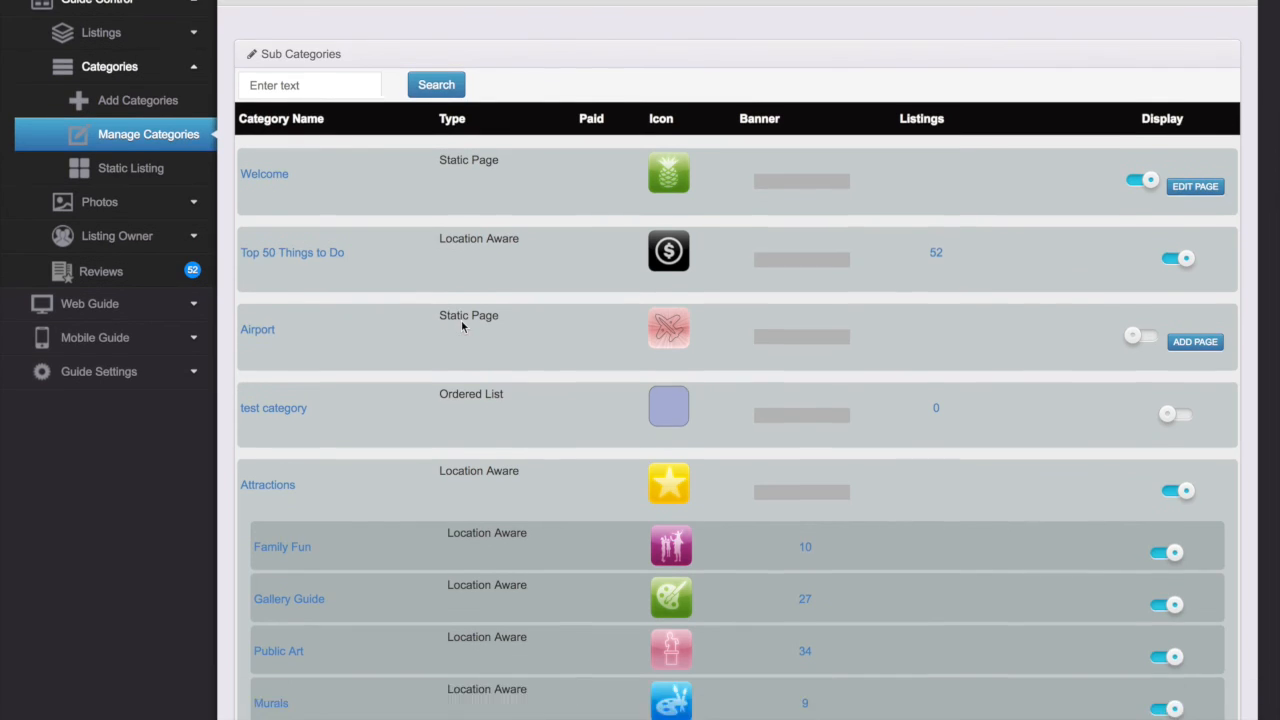
scroll(461, 320, "up", 3)
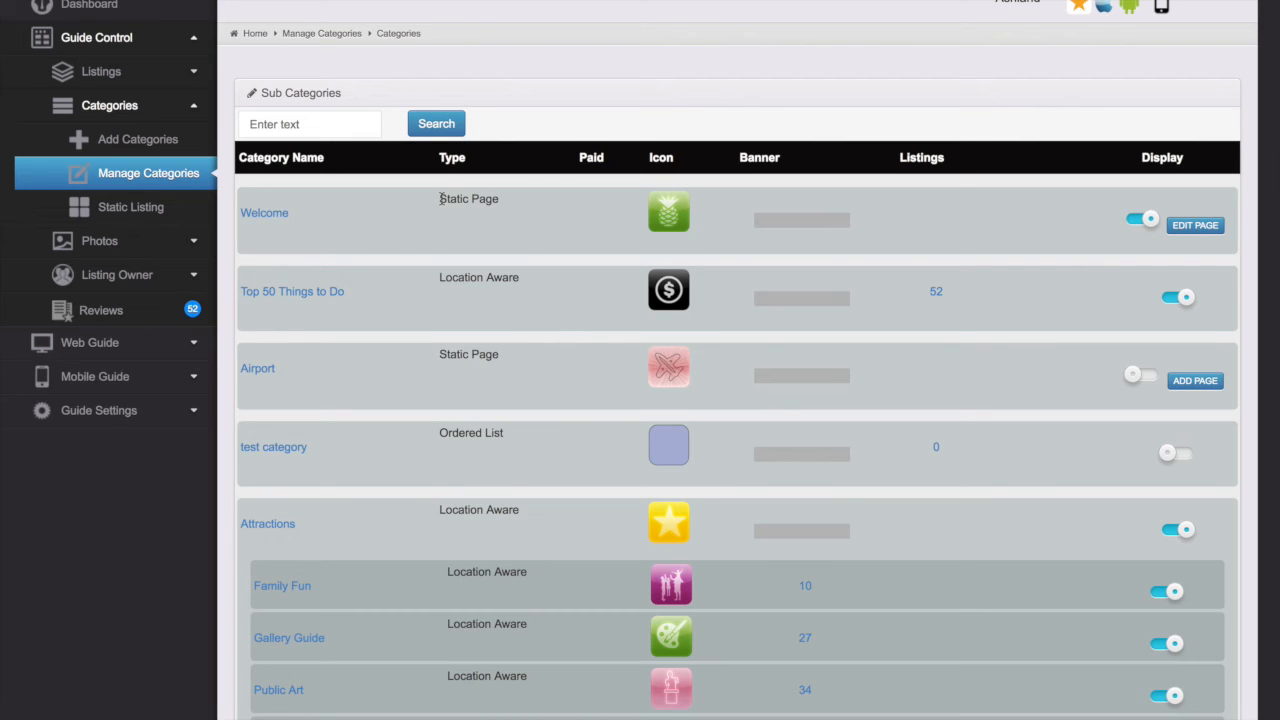
scroll(487, 481, "down", 4)
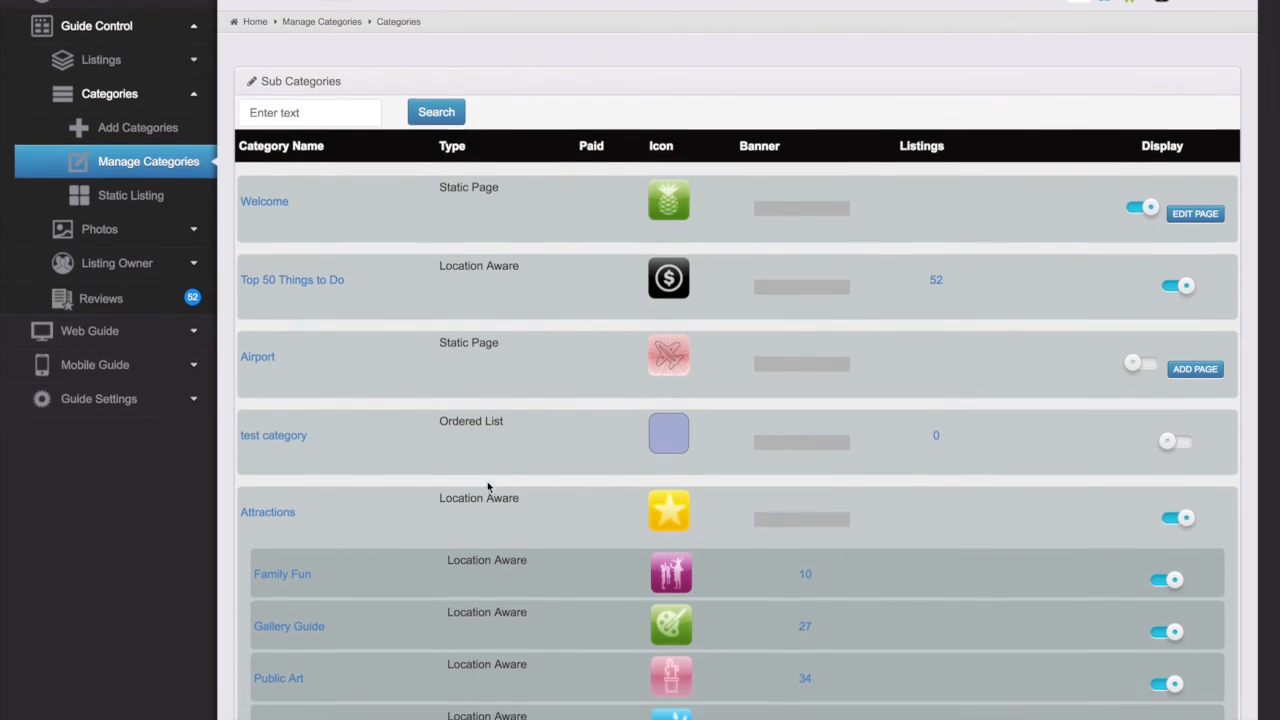
scroll(487, 482, "down", 1)
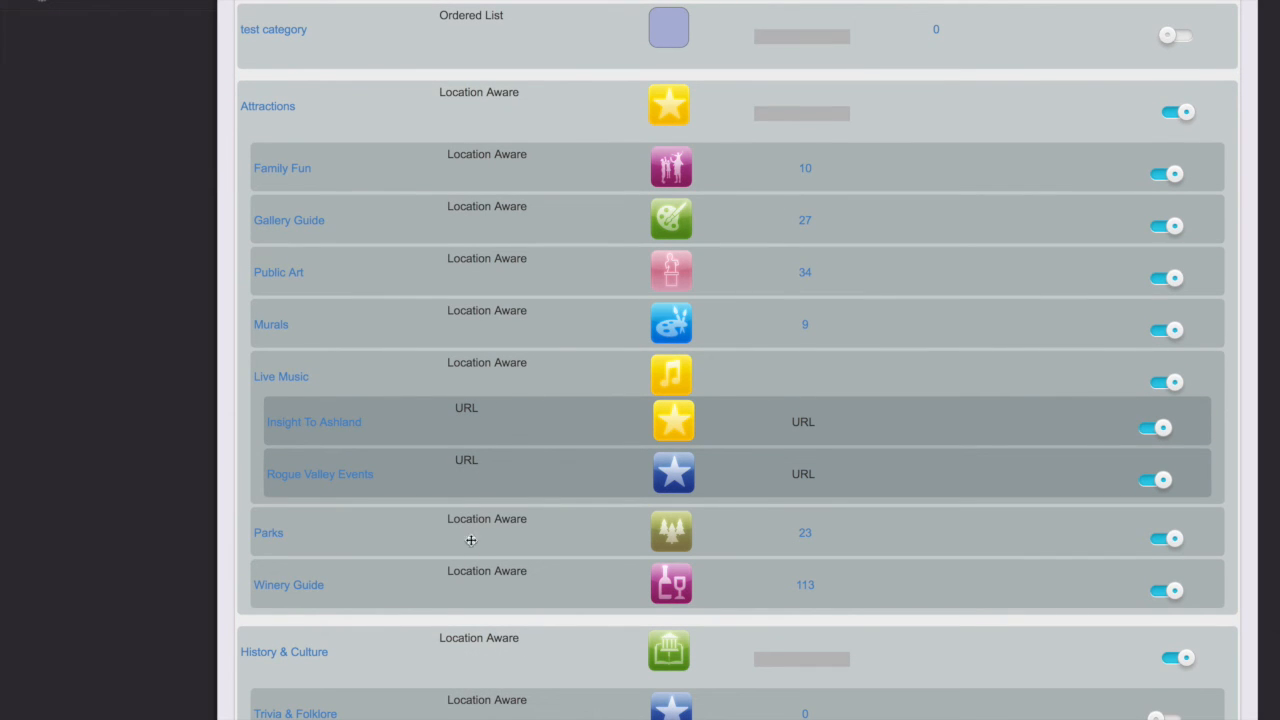
scroll(527, 541, "down", 4)
scroll(527, 541, "up", 9)
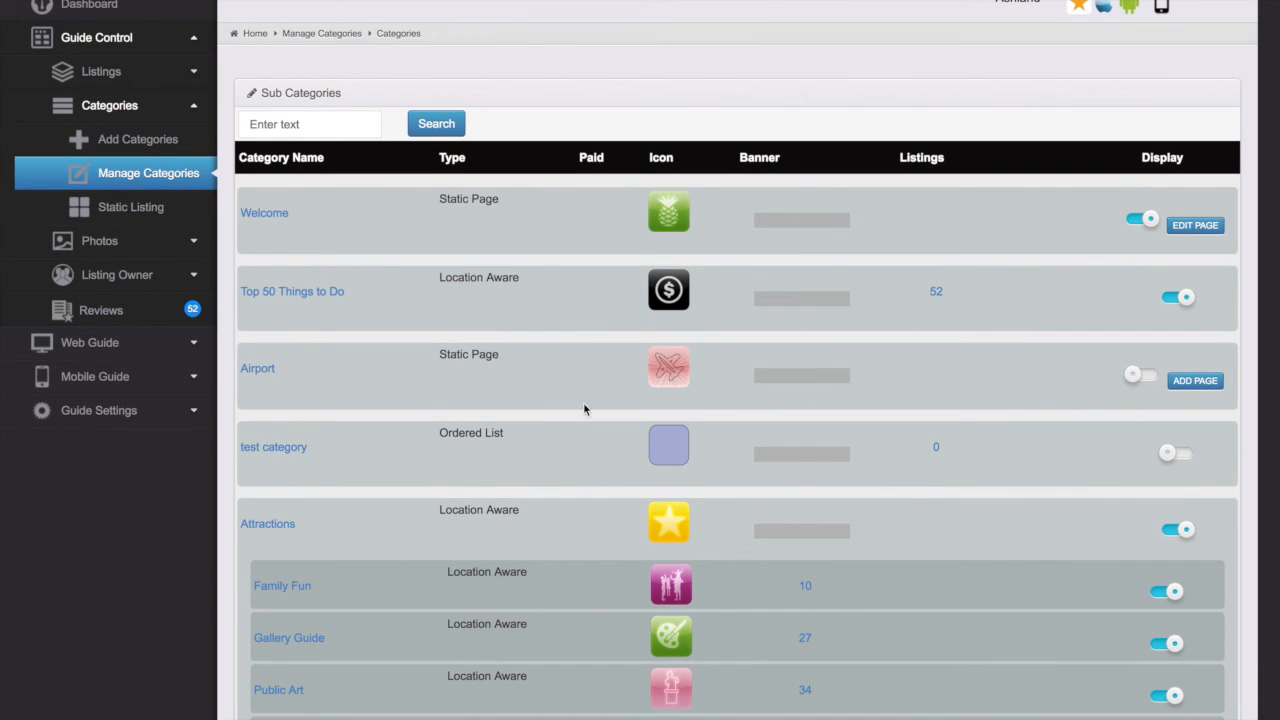
Examine the Paid column for the marker on the Mountain Biking subcategory under Outdoor Guide.
scroll(590, 525, "down", 9)
scroll(588, 528, "down", 5)
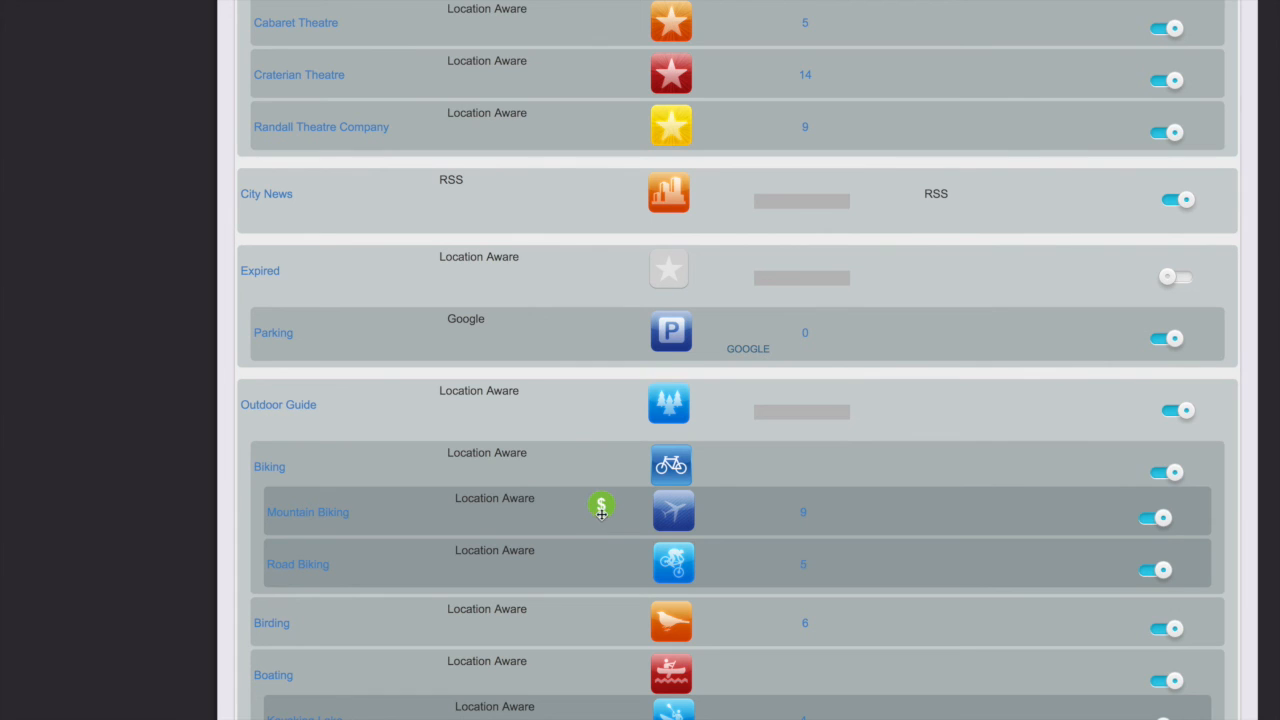
scroll(603, 507, "up", 14)
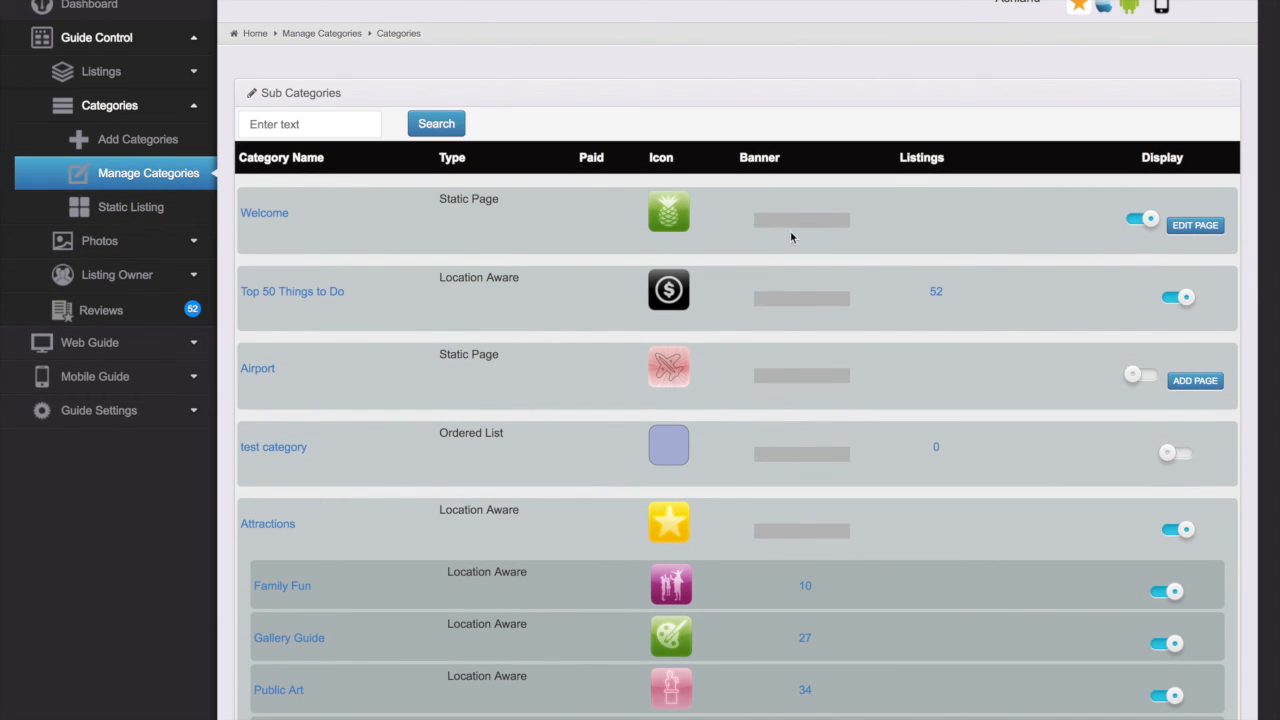
Check the listing counts of the subcategories under Attractions.
scroll(790, 237, "down", 3)
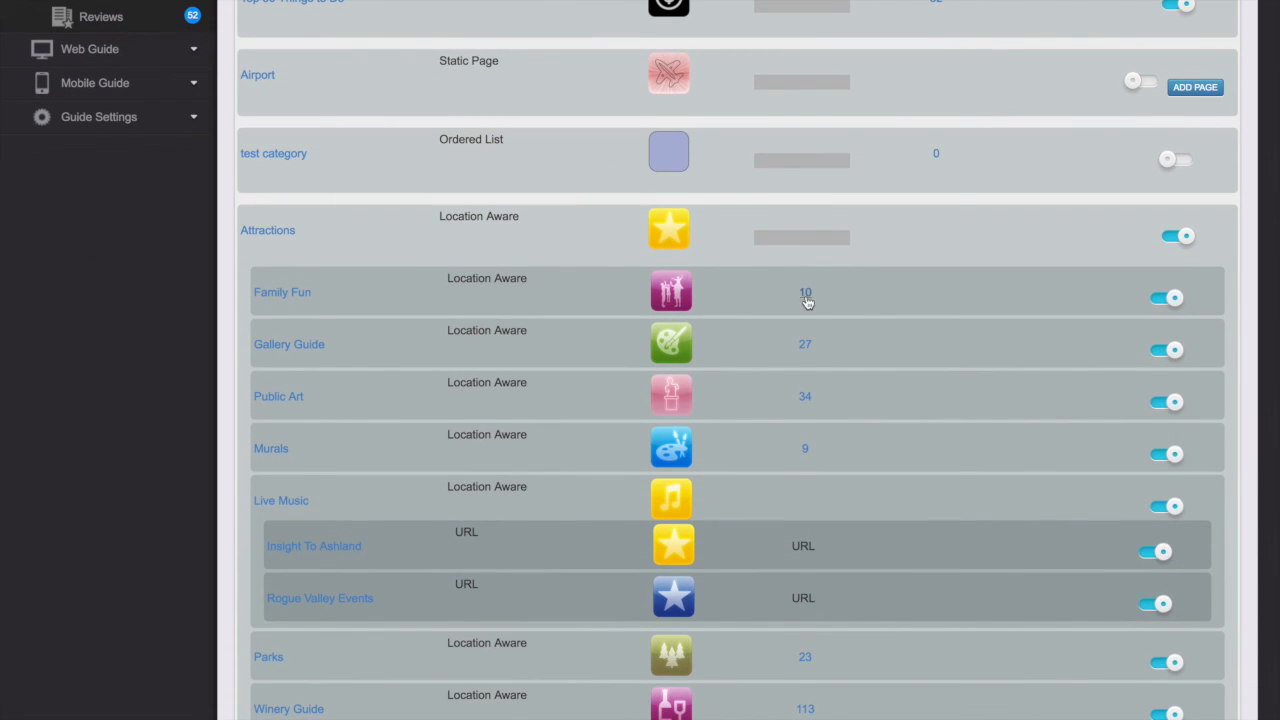
scroll(808, 349, "up", 1)
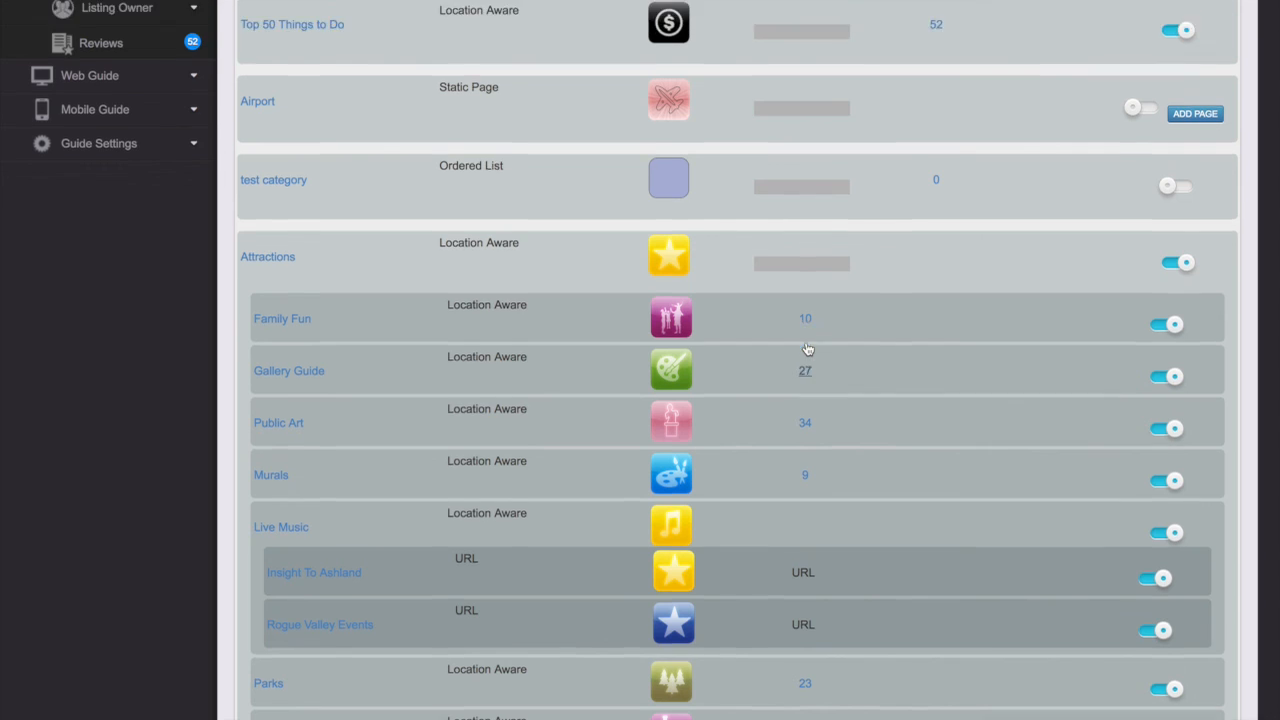
scroll(808, 349, "up", 3)
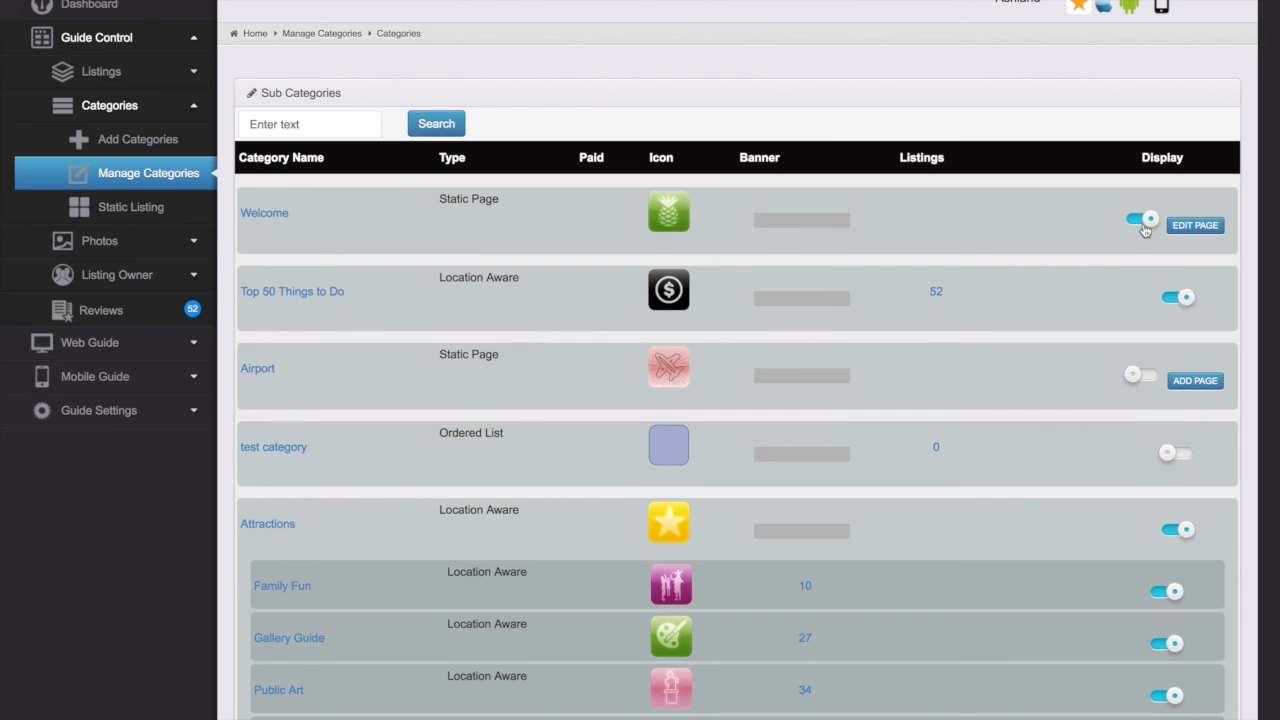
Review the display switches of all categories, including the Outdoor Guide and We Recommend subcategories.
scroll(1146, 462, "down", 10)
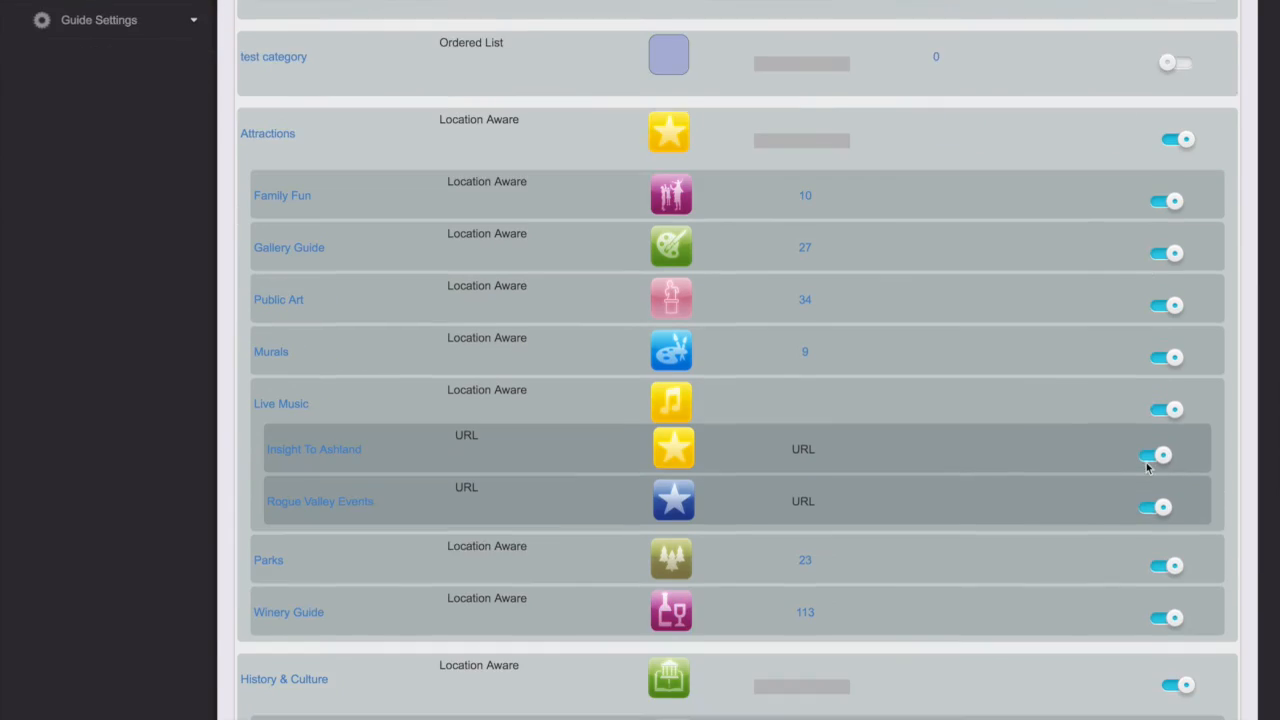
scroll(1146, 462, "down", 10)
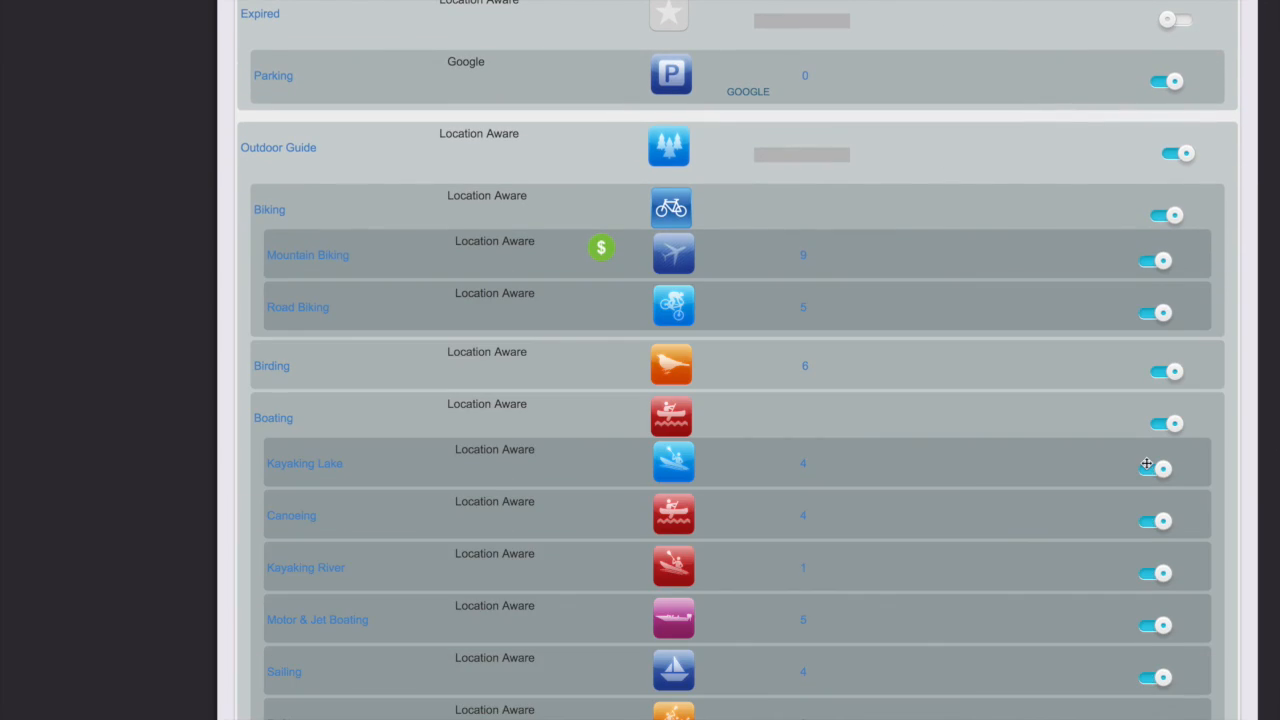
scroll(1147, 463, "down", 5)
scroll(1147, 462, "down", 1)
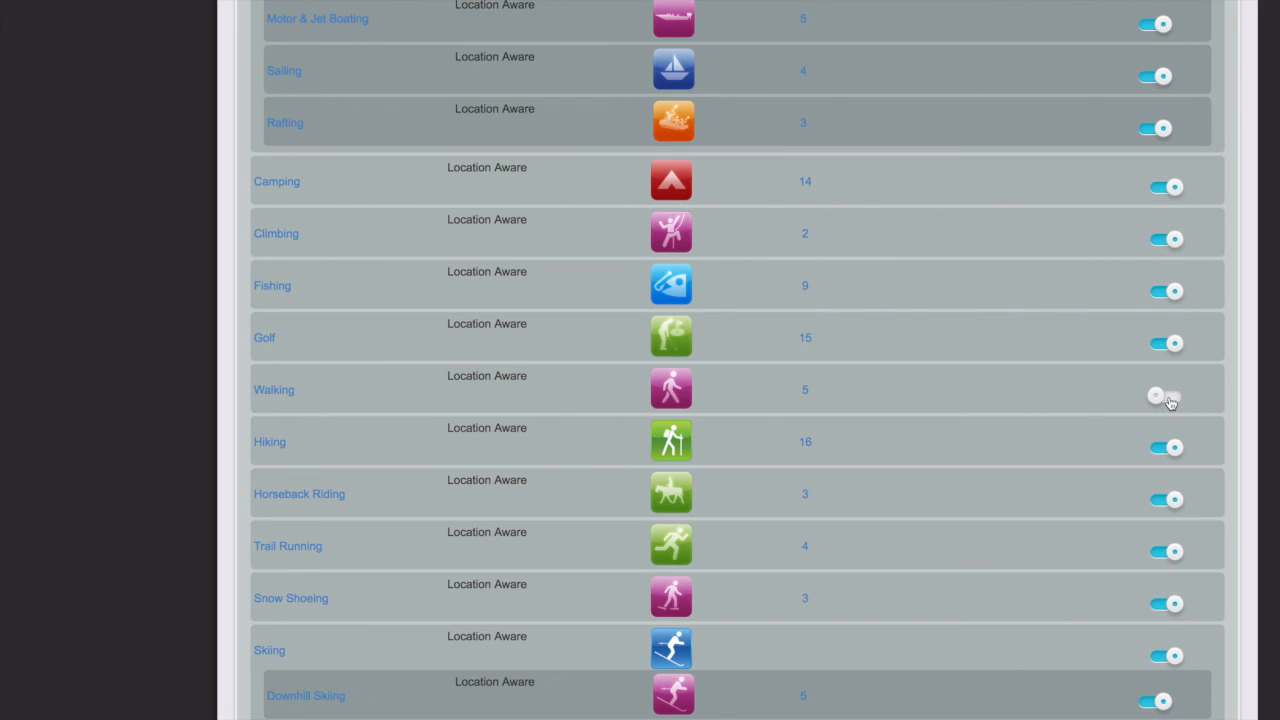
scroll(1037, 418, "down", 10)
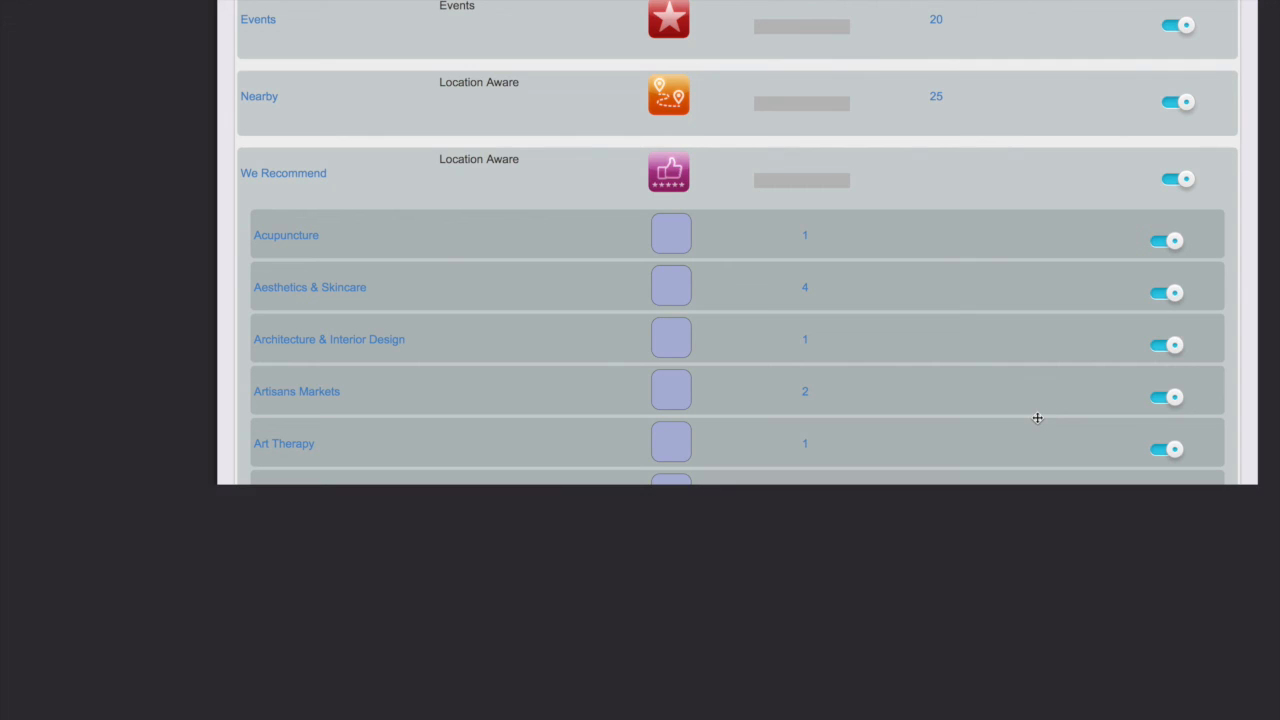
scroll(1037, 418, "down", 3)
scroll(1037, 418, "down", 8)
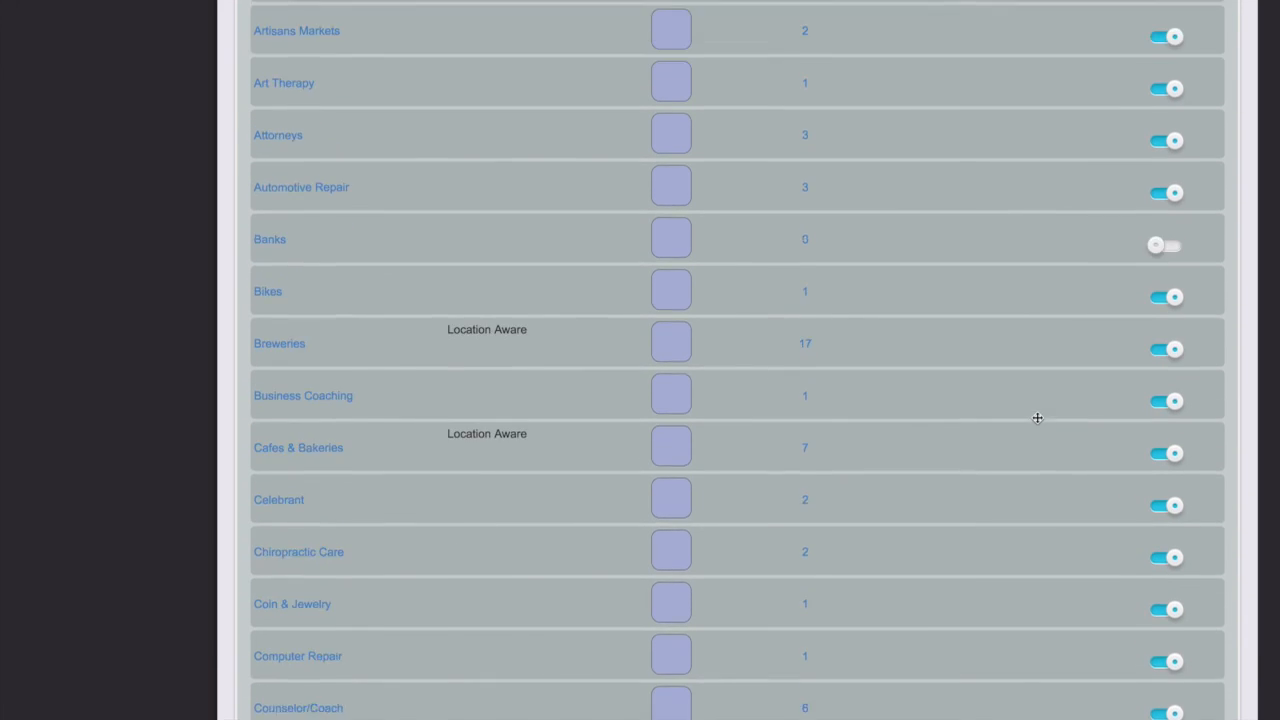
scroll(1037, 418, "down", 7)
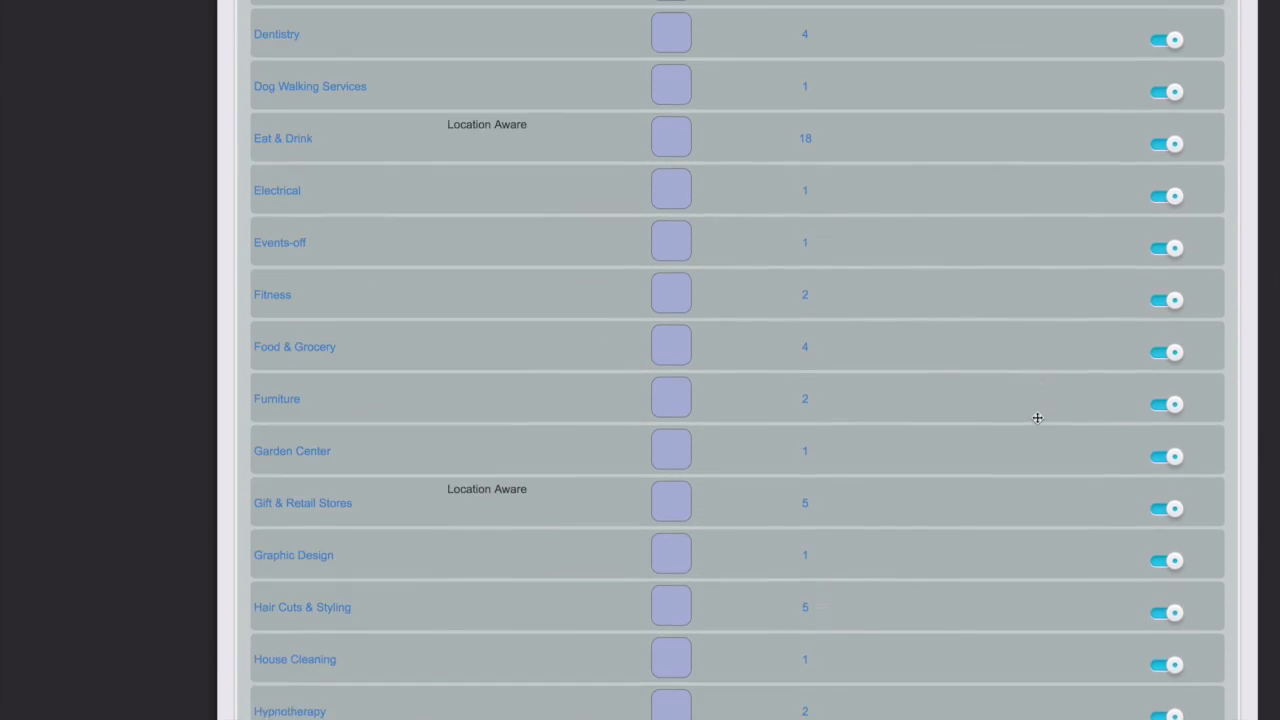